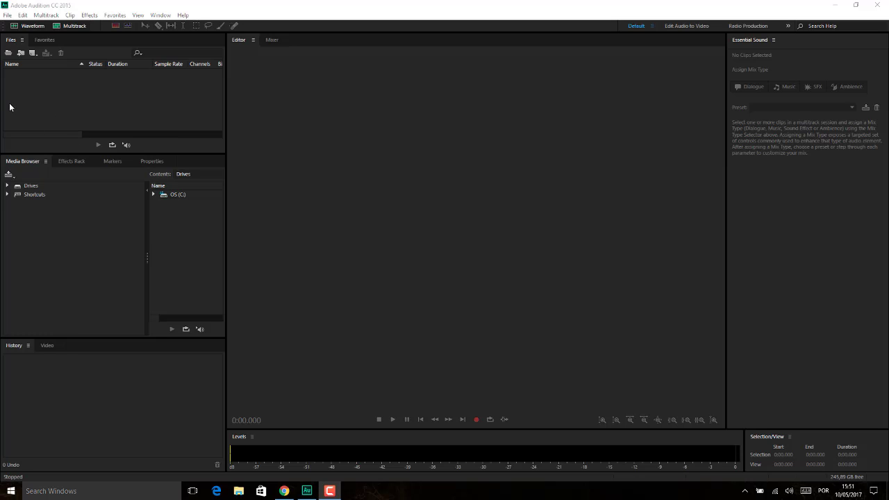
Open the audio file "Music Tracks - summerwhistling" for editing.
left_click(8, 54)
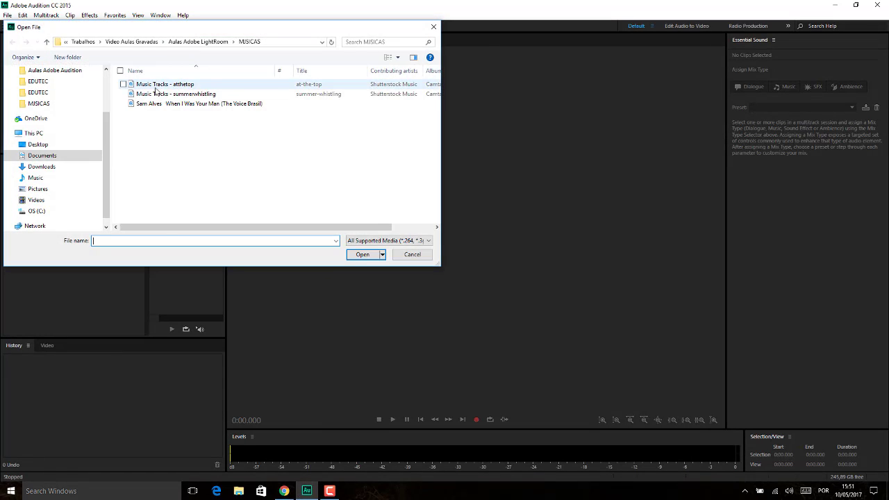
double_click(166, 93)
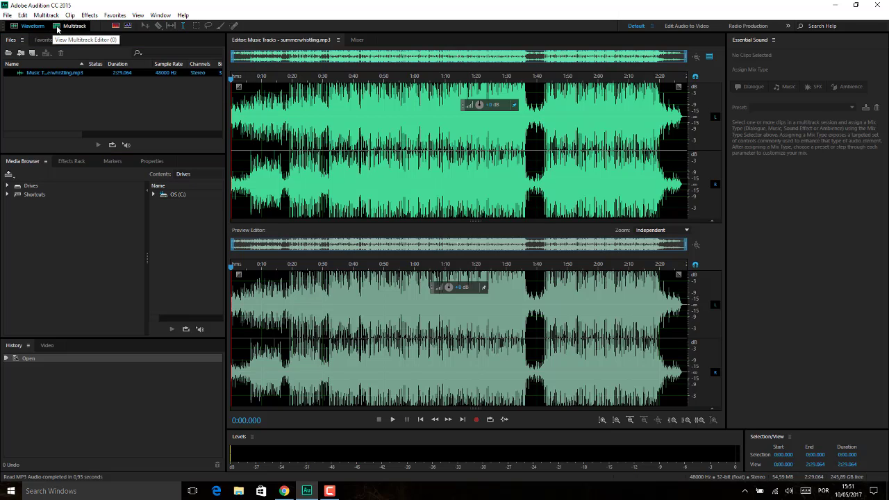
Create a multitrack session named Untitled Session 1 with the default settings, and return to the waveform view of the music track.
left_click(60, 27)
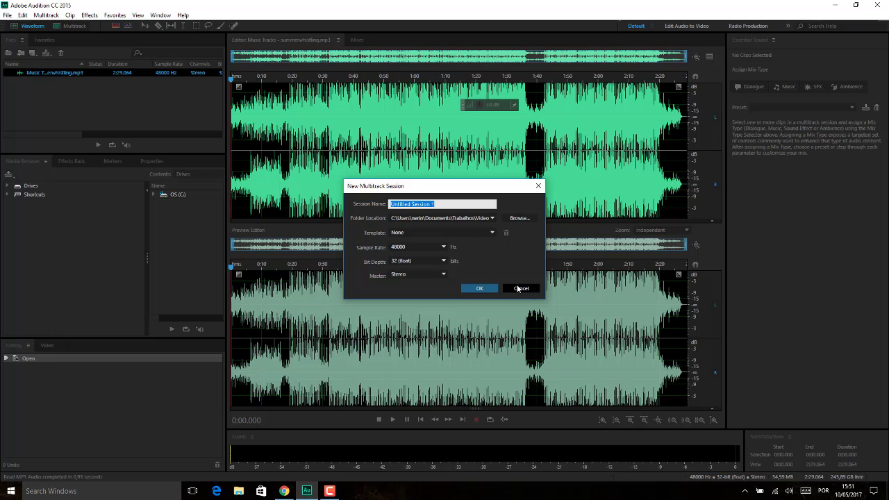
left_click(476, 286)
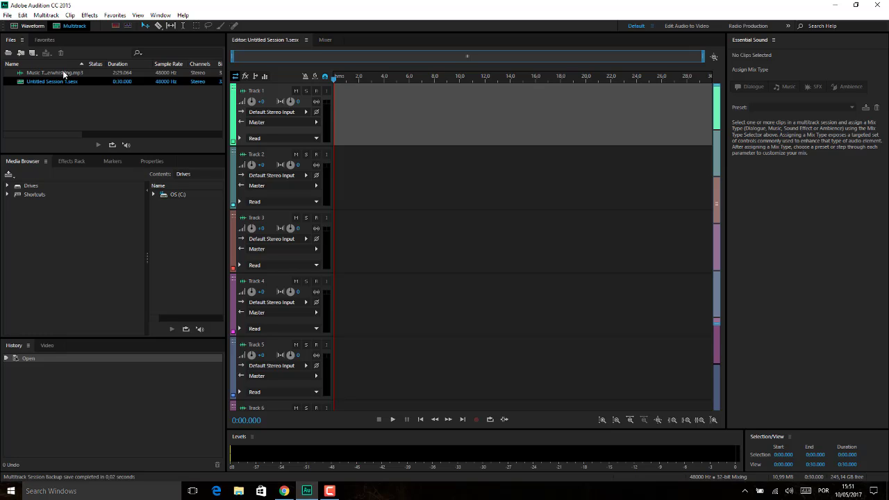
left_click(32, 27)
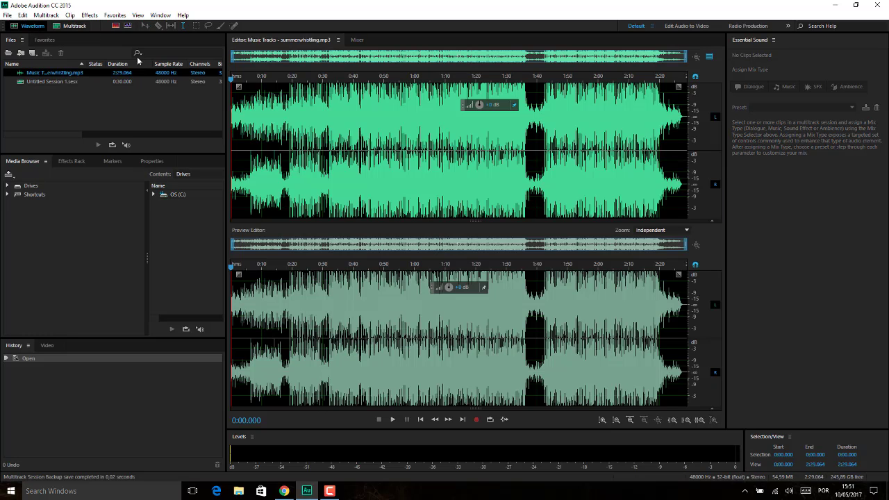
Play the opening seconds of the track and examine the open files' sample rate, channel, bit depth and source format details.
key("space")
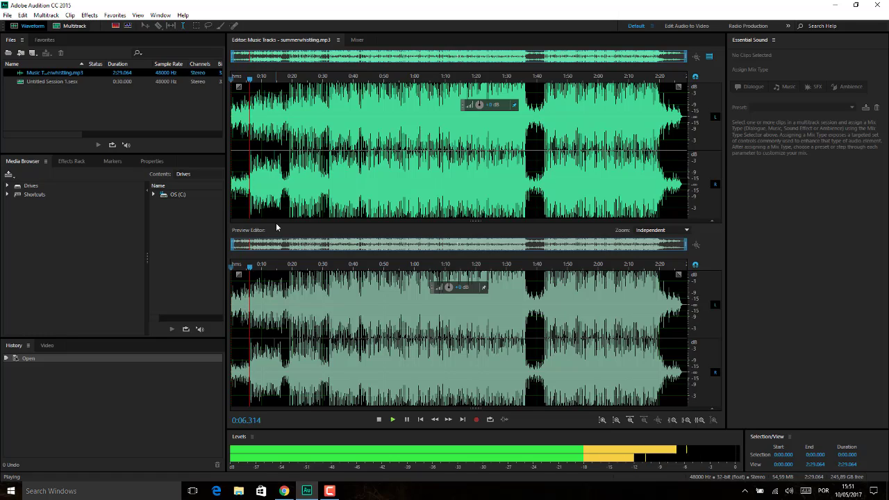
key("space")
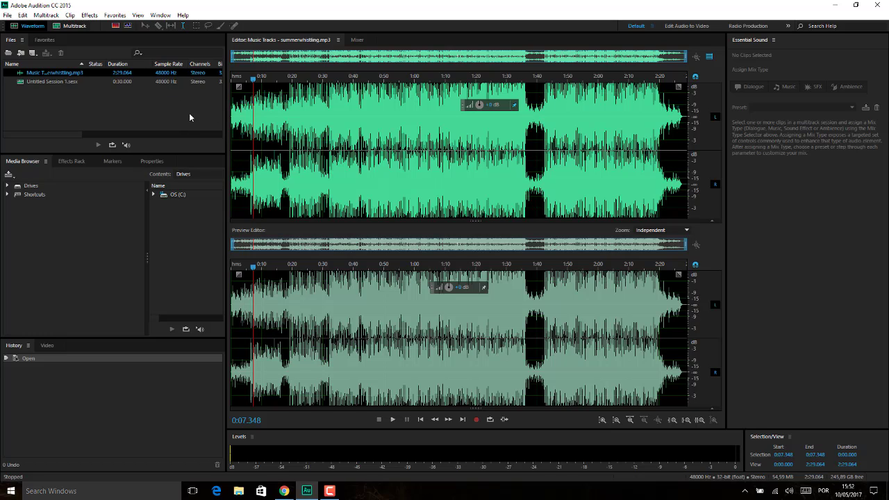
left_click(93, 134)
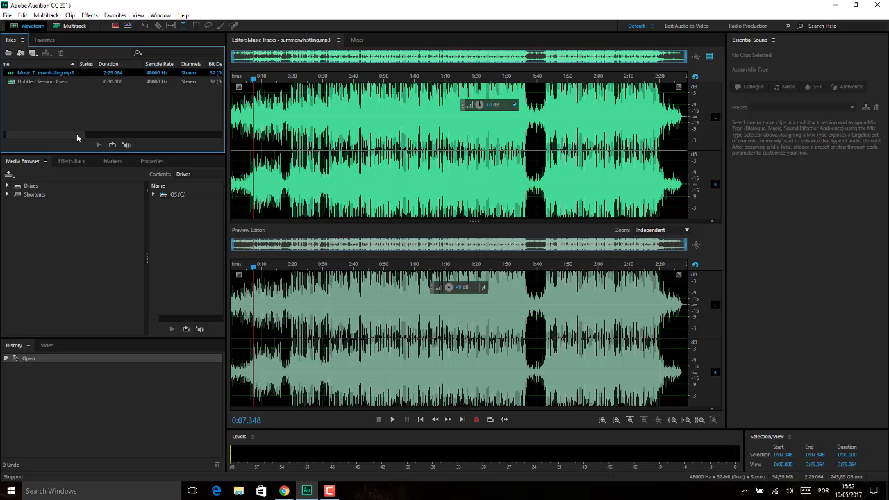
left_click_drag(93, 132, 111, 141)
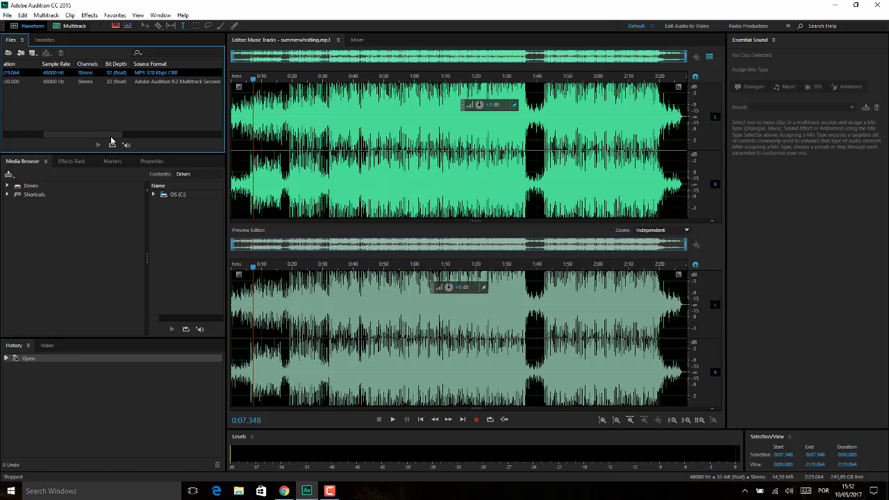
left_click_drag(112, 141, 46, 135)
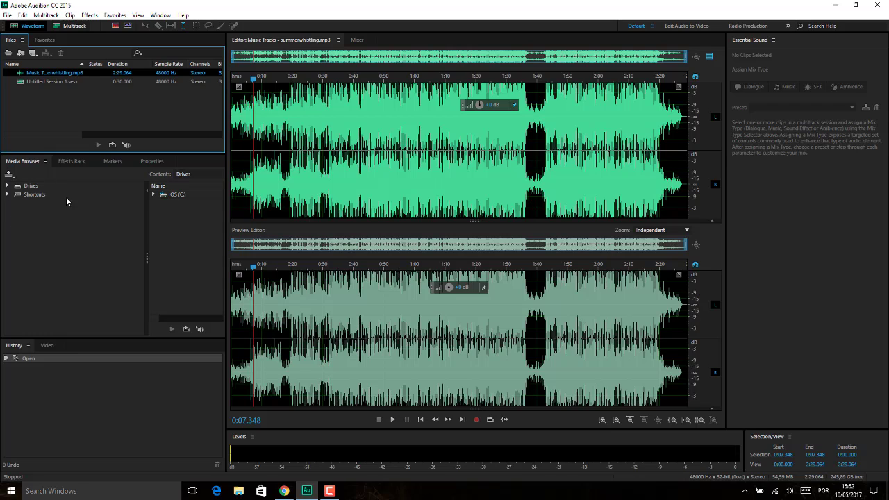
Show the Effects Rack and look over its available presets without choosing one.
left_click(77, 162)
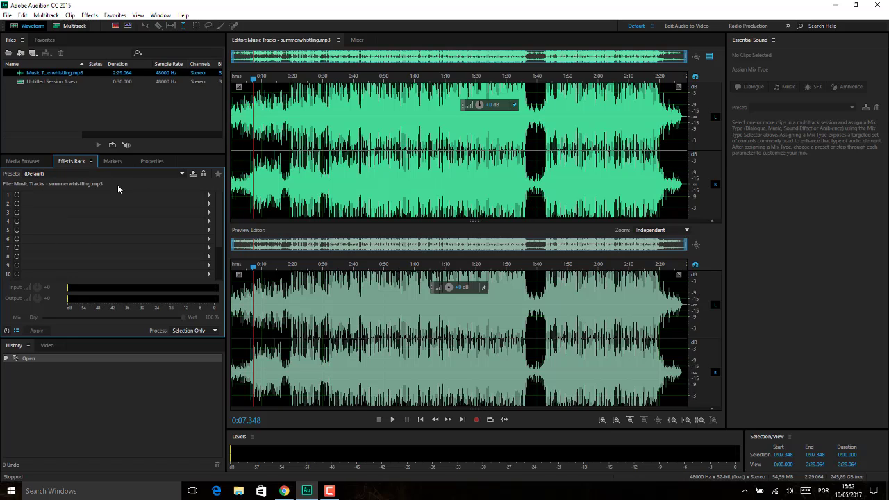
left_click(182, 173)
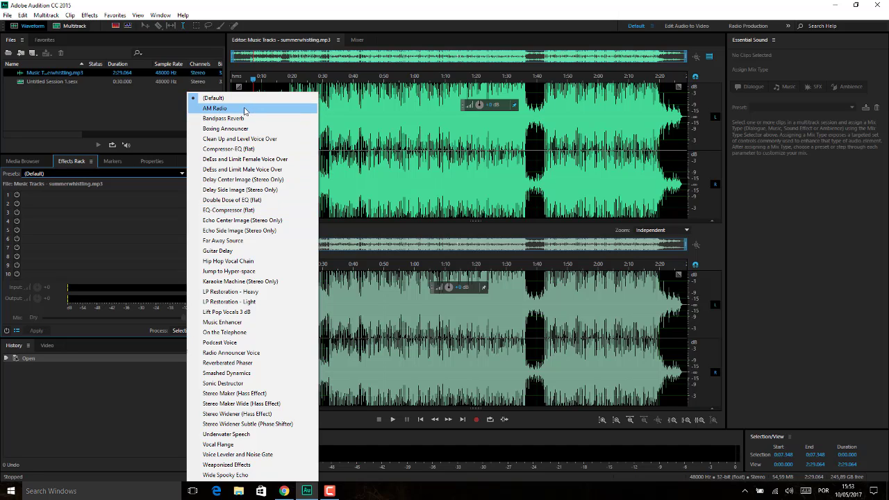
left_click(341, 227)
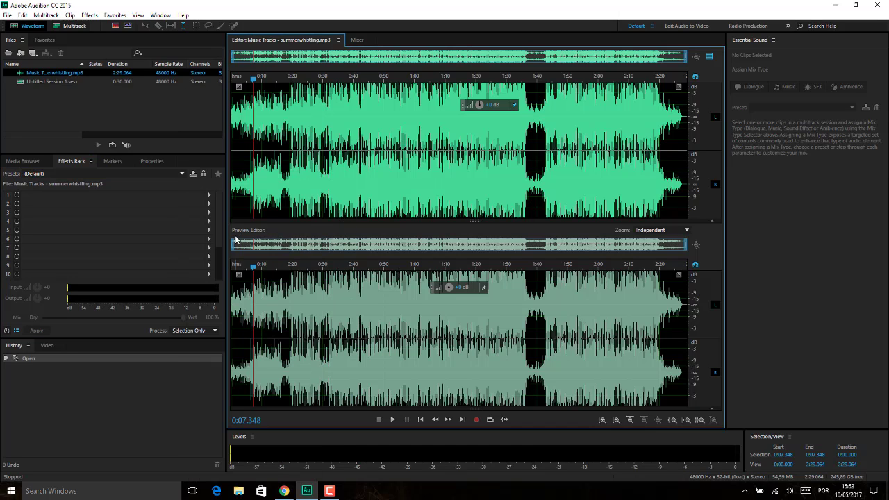
Play the unprocessed track from about 0:01 for roughly nine seconds.
left_click(235, 201)
key("space")
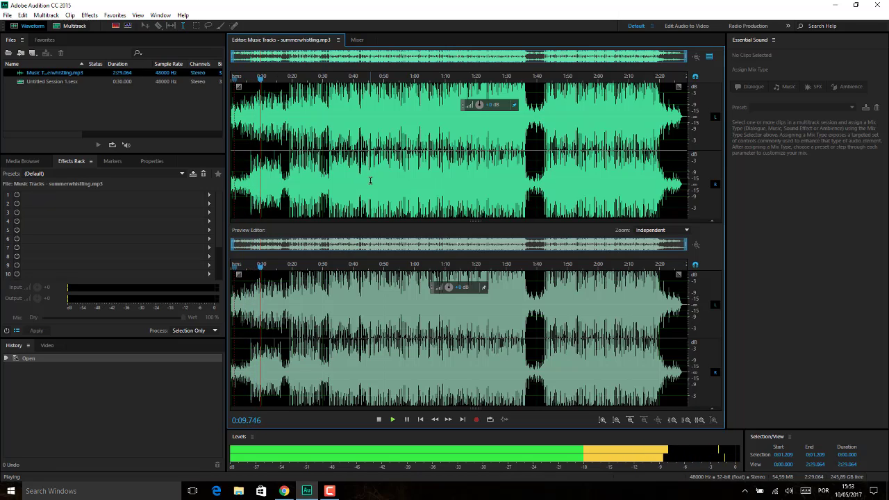
key("space")
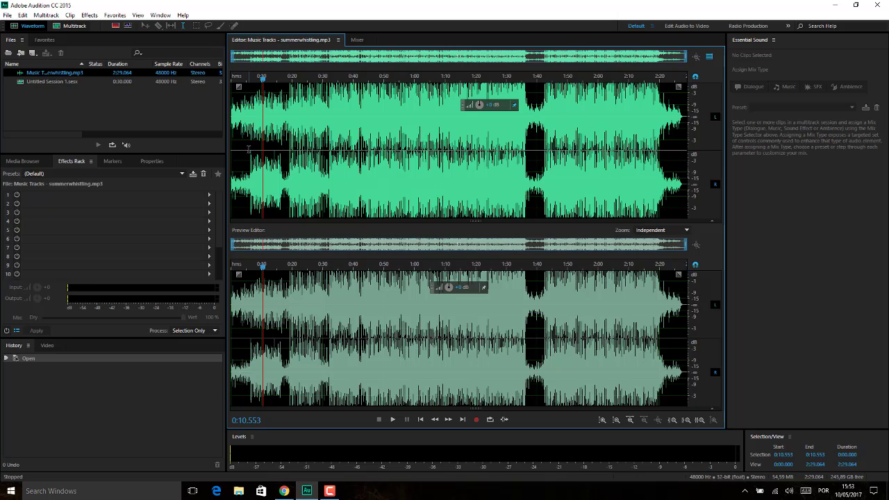
Load the AM Radio preset into the Effects Rack and play the track with it from near the beginning.
left_click(182, 173)
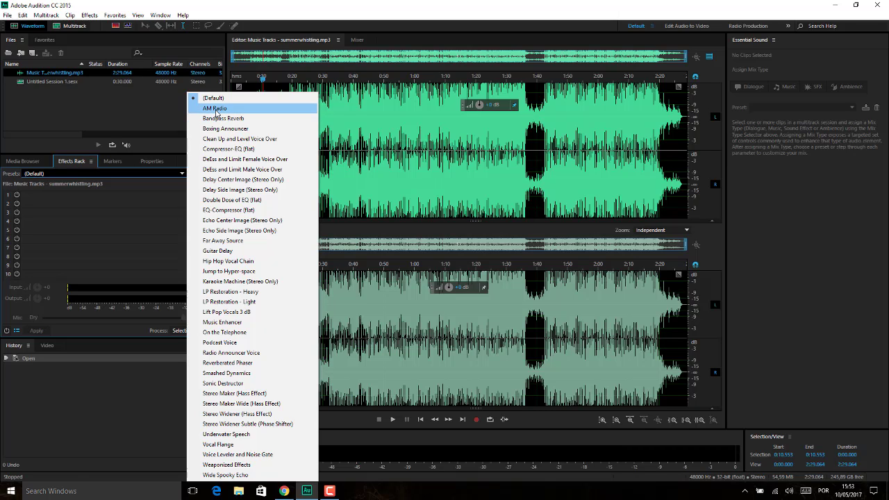
left_click(216, 109)
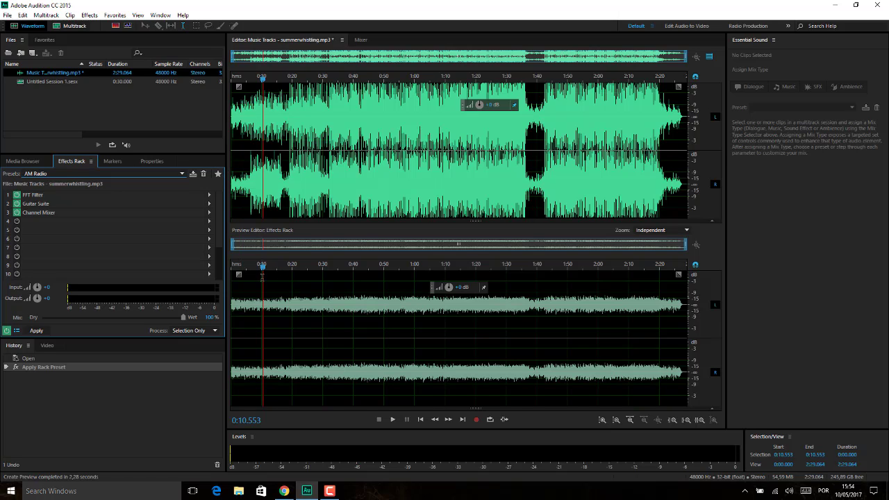
left_click(249, 130)
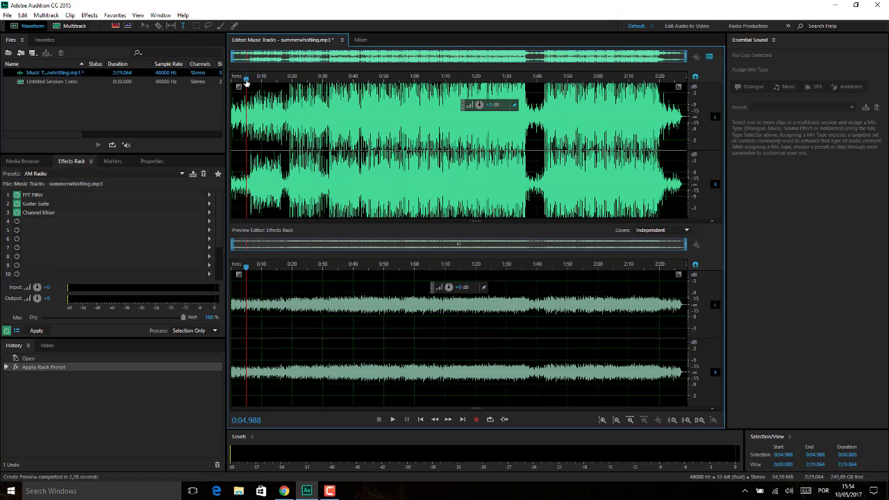
left_click_drag(249, 114, 239, 112)
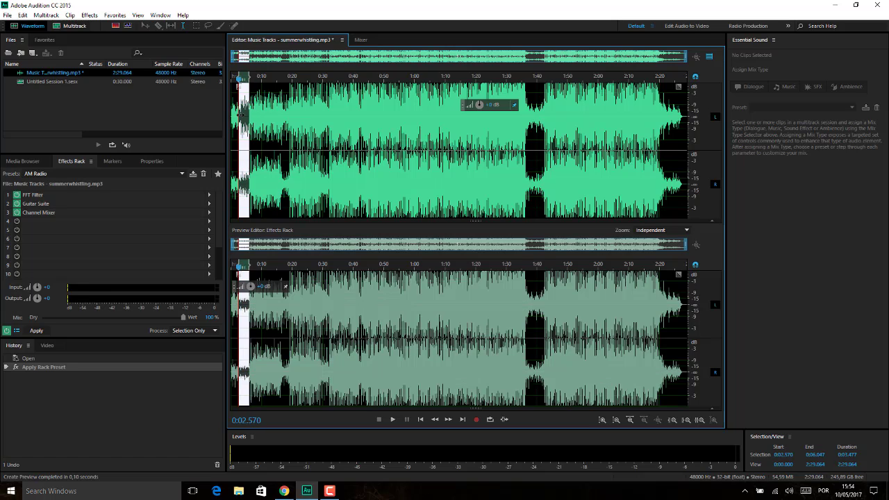
left_click(261, 77)
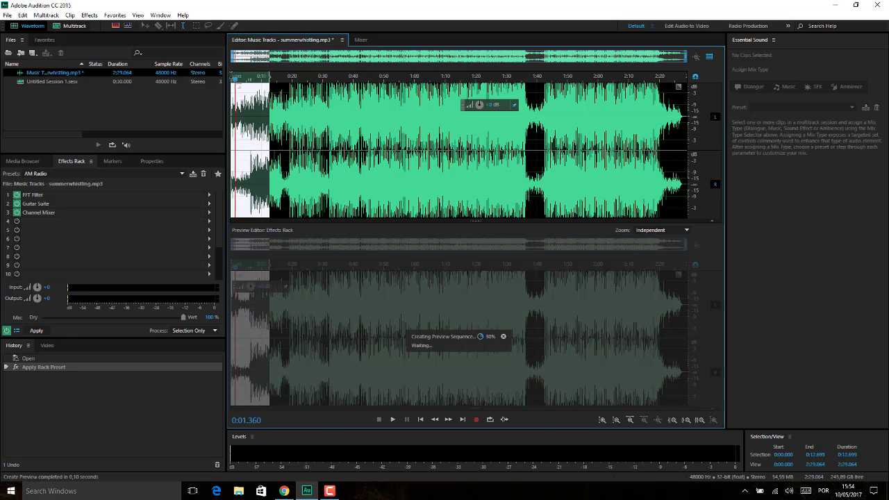
left_click(234, 79)
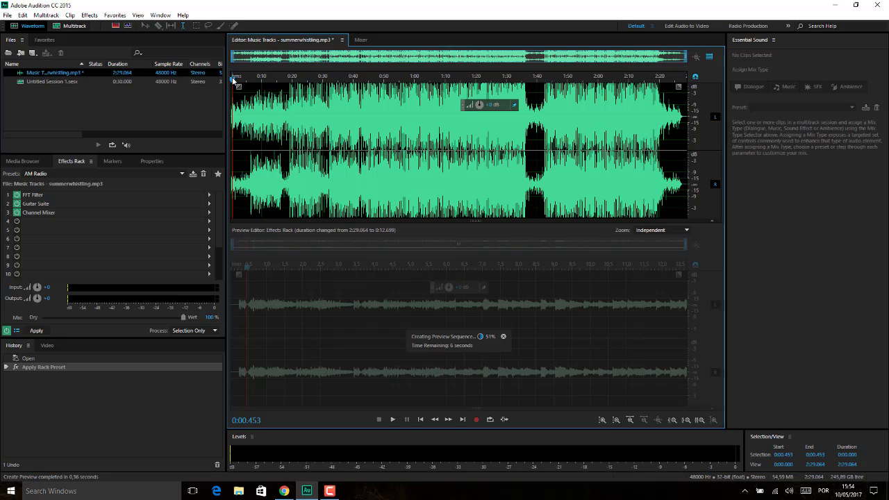
key("space")
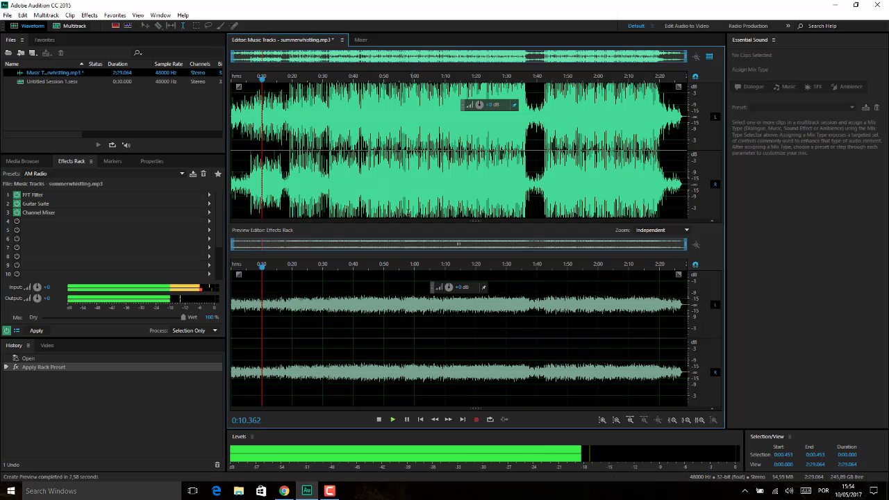
key("space")
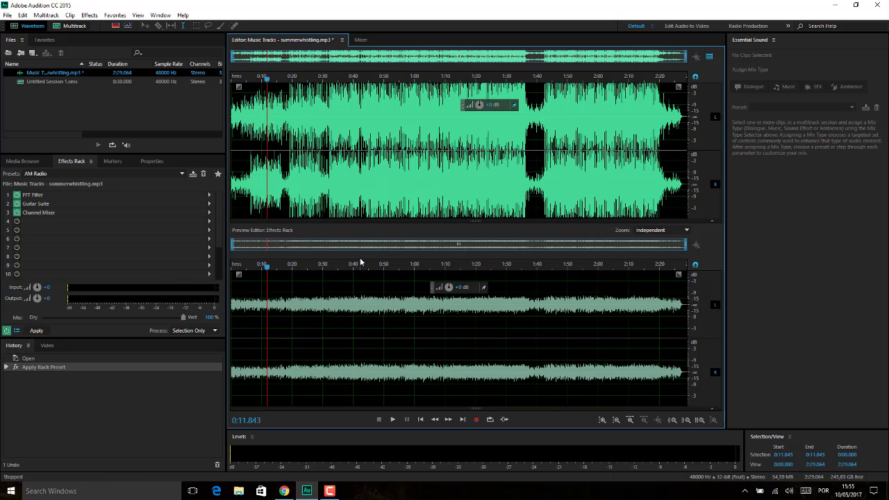
Undo the rack preset and briefly play the unprocessed track for comparison.
key("ctrl+z")
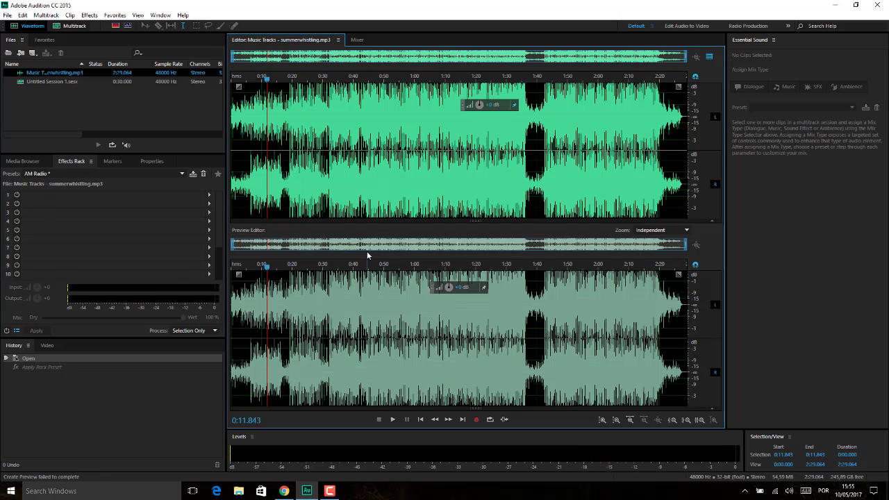
key("space")
key("space")
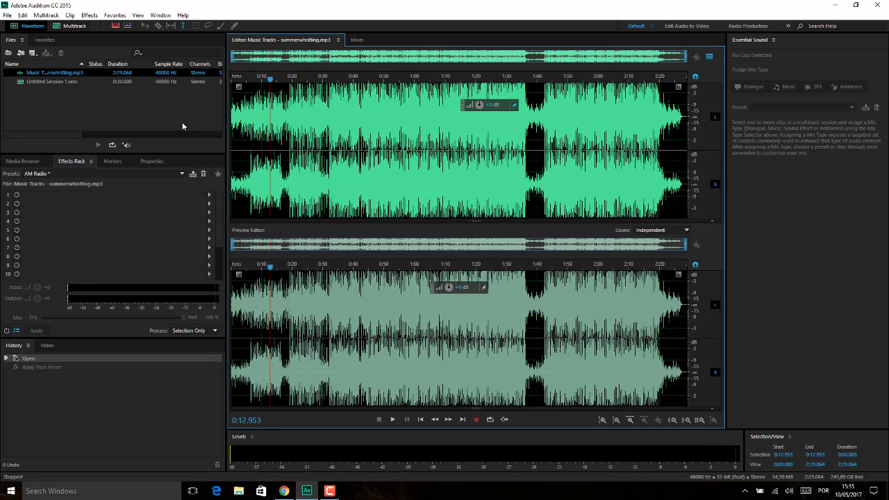
Redo the rack preset and play the track with the effect from about 0:13 to 0:21.
left_click(22, 14)
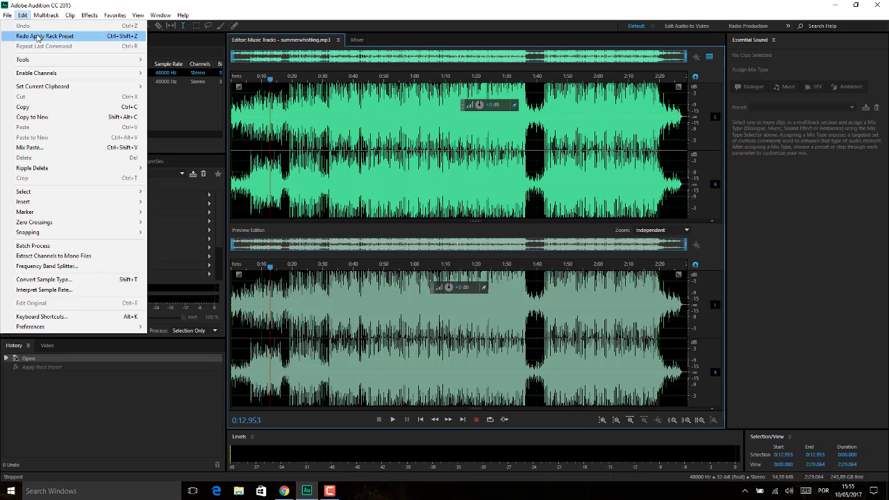
left_click(38, 37)
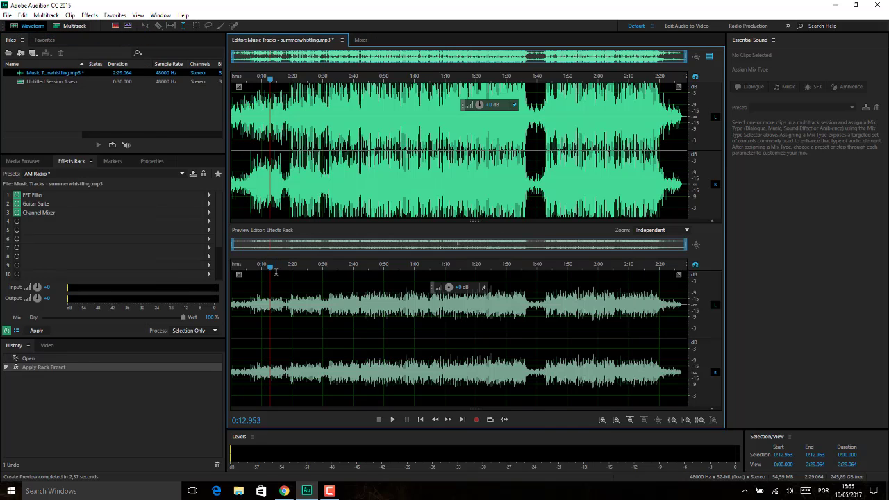
key("space")
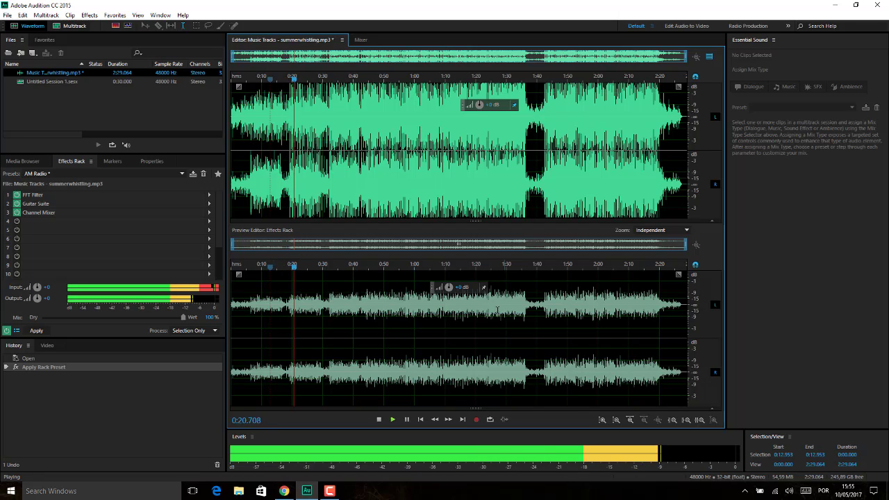
key("space")
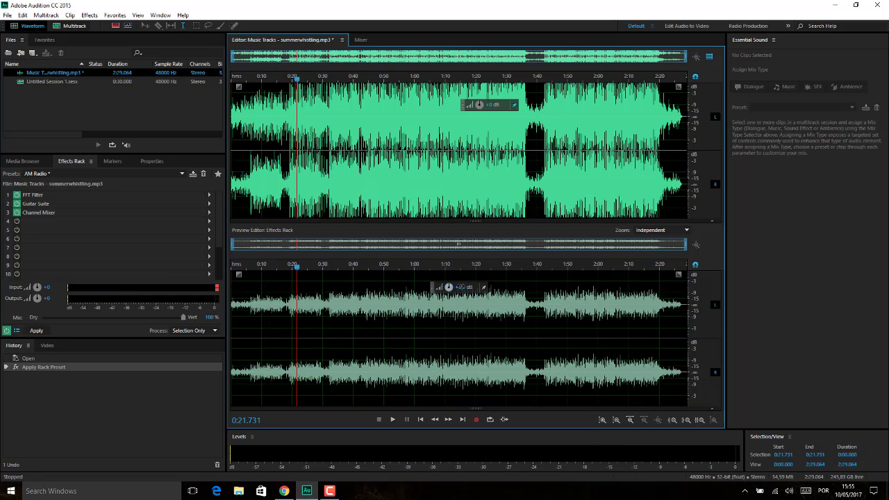
Amplify the whole track with the preview waveform's gain control and play its first two seconds.
left_click_drag(449, 286, 458, 286)
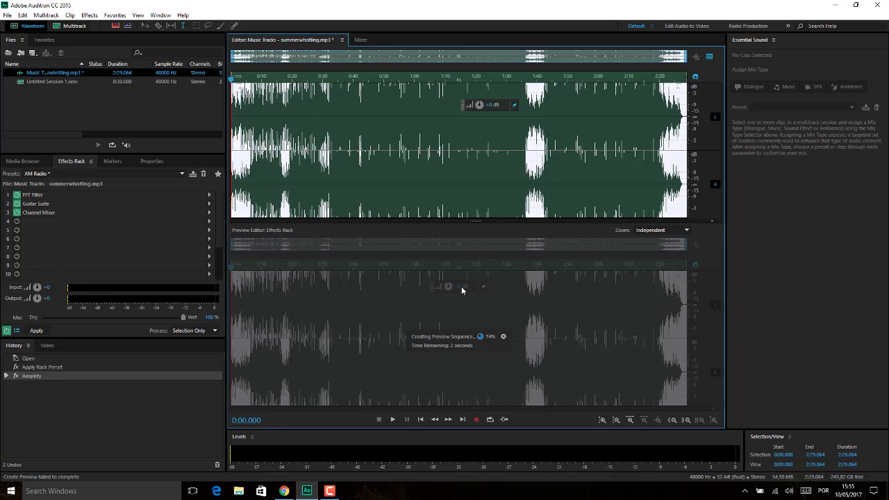
key("space")
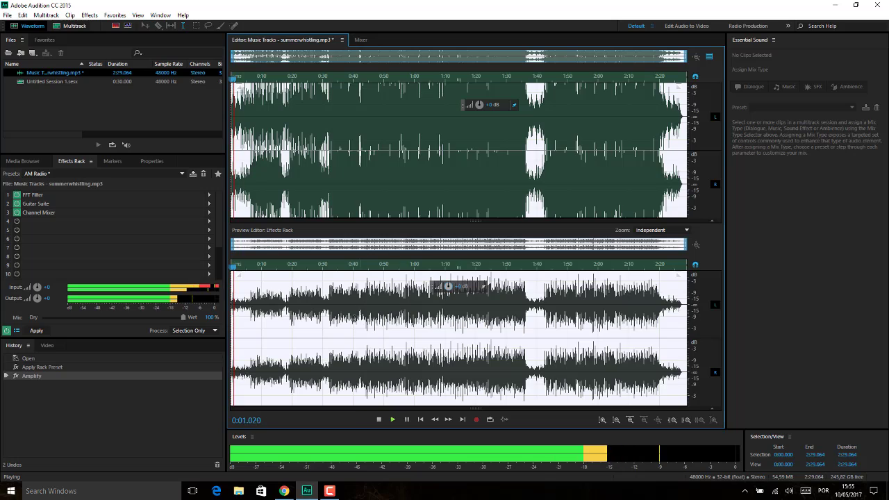
key("space")
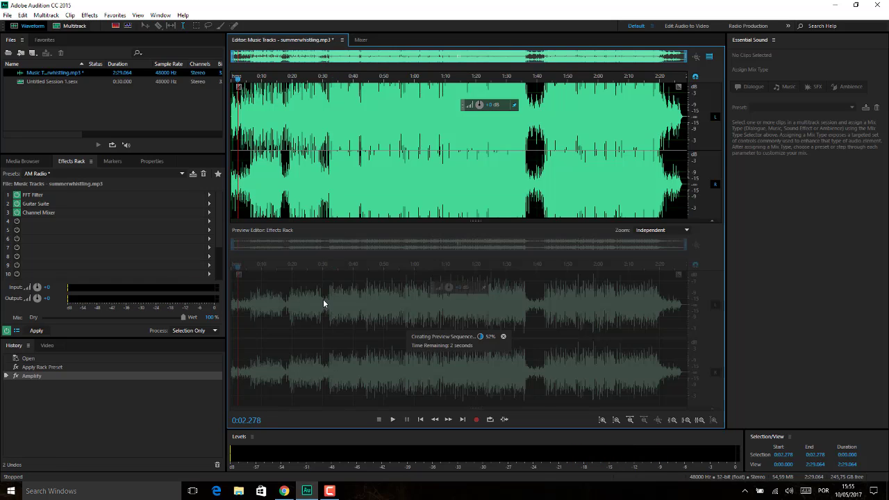
Move the playhead to about 0:35 and play the amplified track for about two seconds.
left_click_drag(238, 266, 339, 266)
key("space")
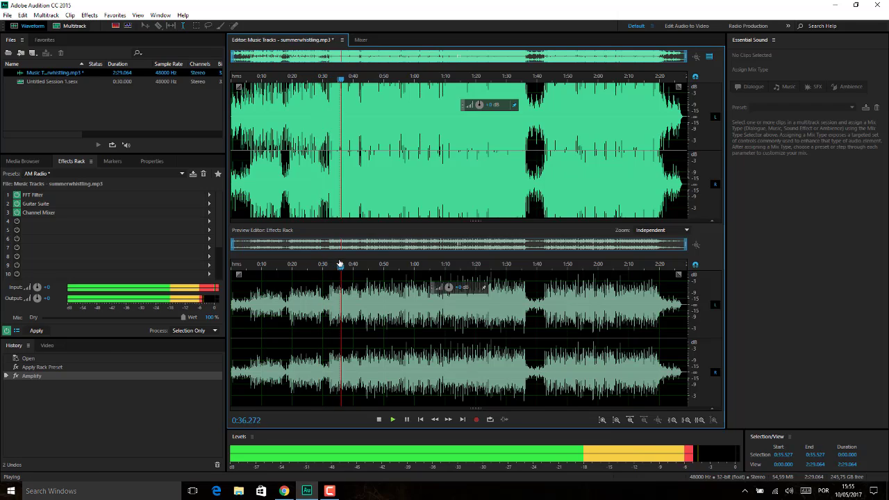
key("space")
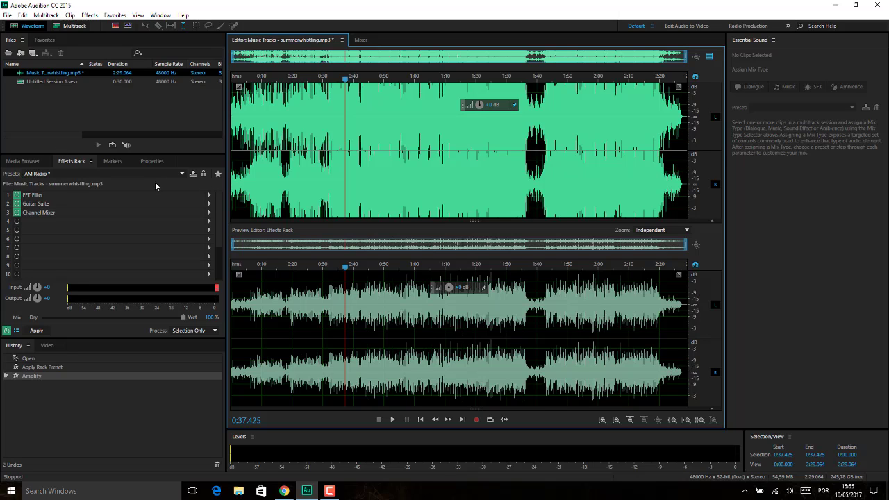
Load the Bandpass Reverb rack preset and play the track with it from about 0:37 to 0:43.
left_click(183, 174)
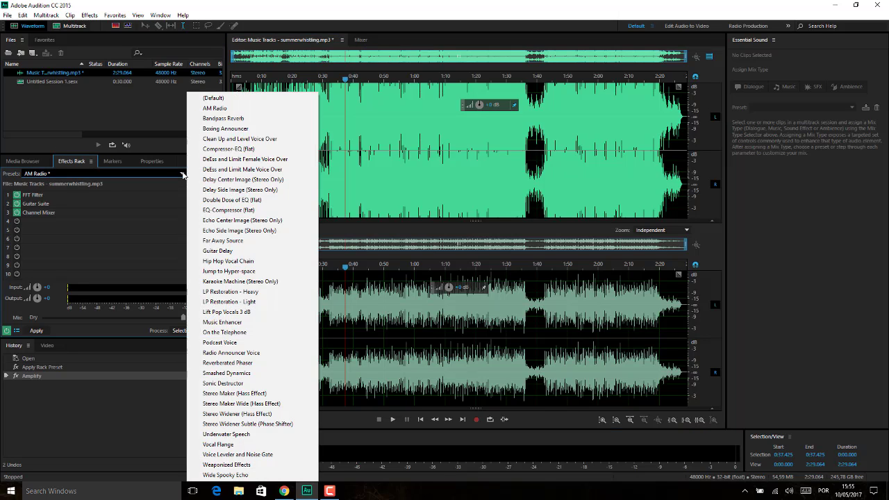
left_click(242, 120)
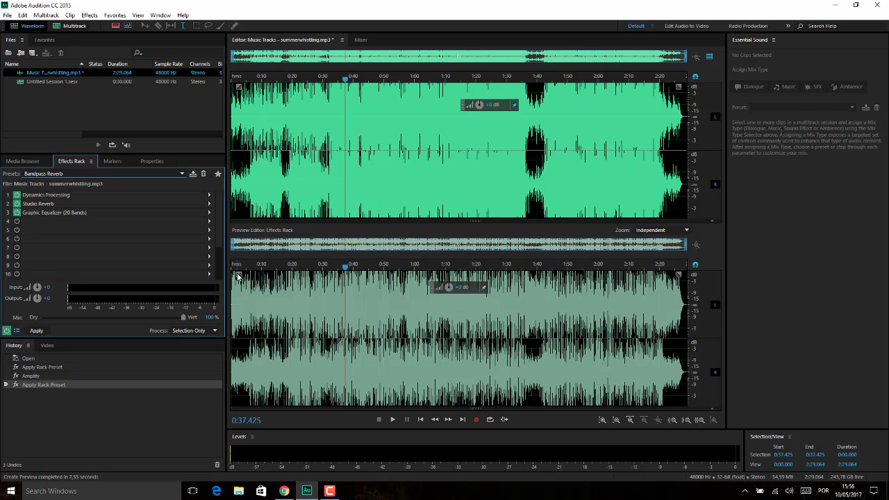
key("space")
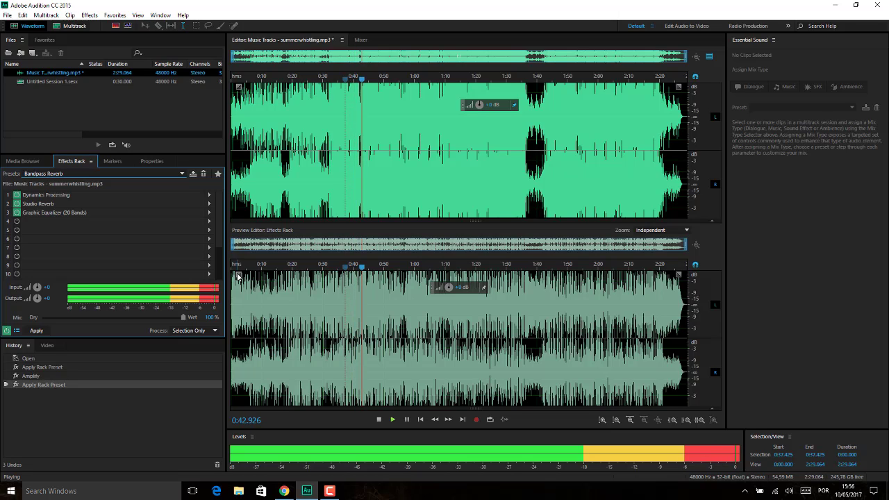
key("space")
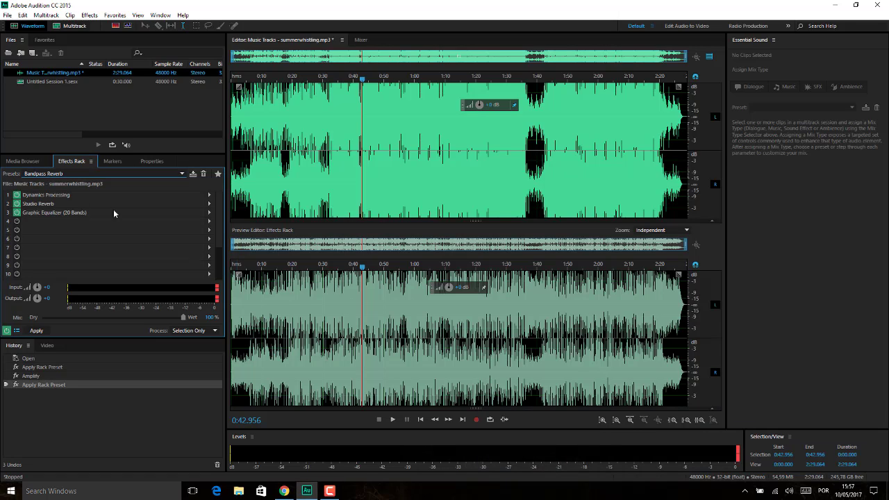
Play the track from about 0:25 to 0:42 while lowering the system speaker volume to 60, then 13, and raising it partway again.
left_click(308, 311)
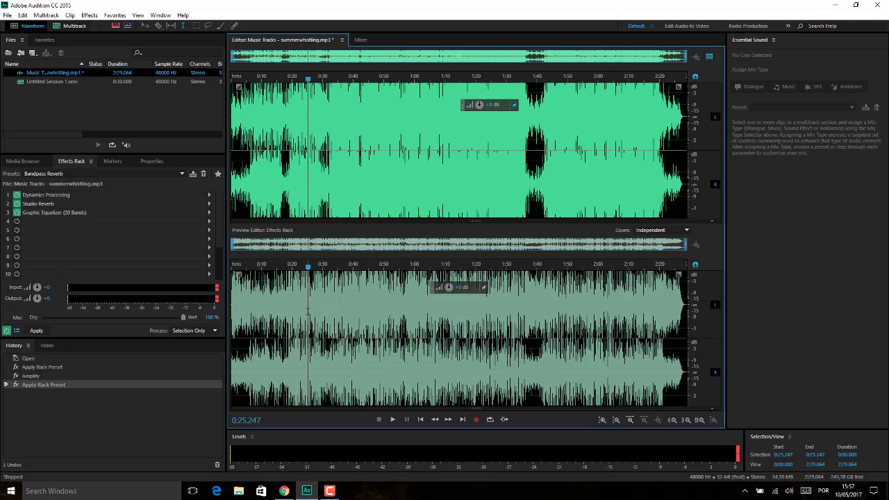
key("space")
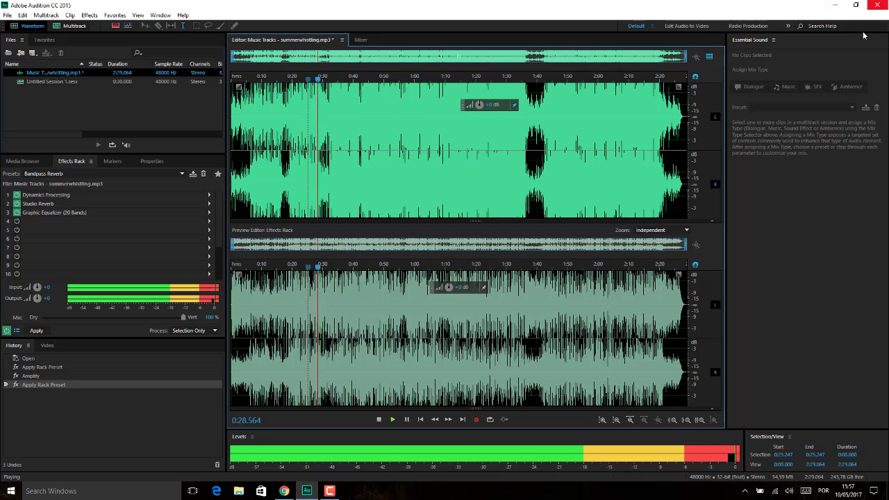
left_click(790, 491)
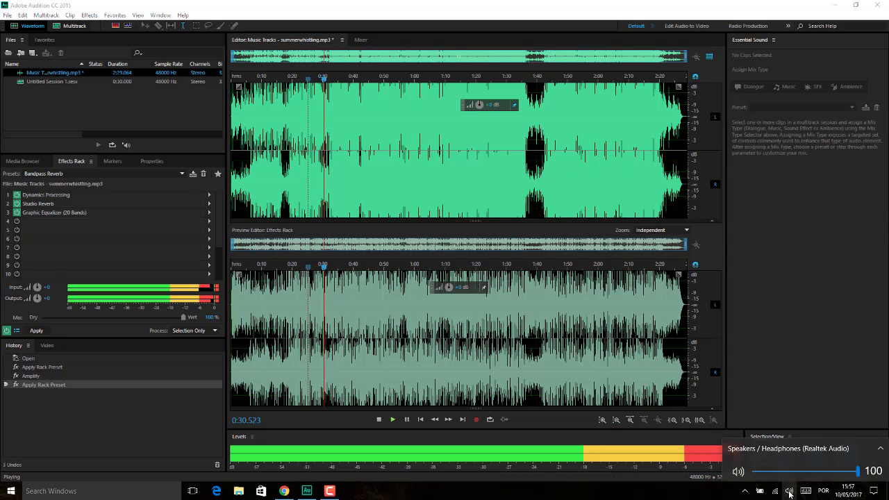
left_click_drag(864, 469, 818, 470)
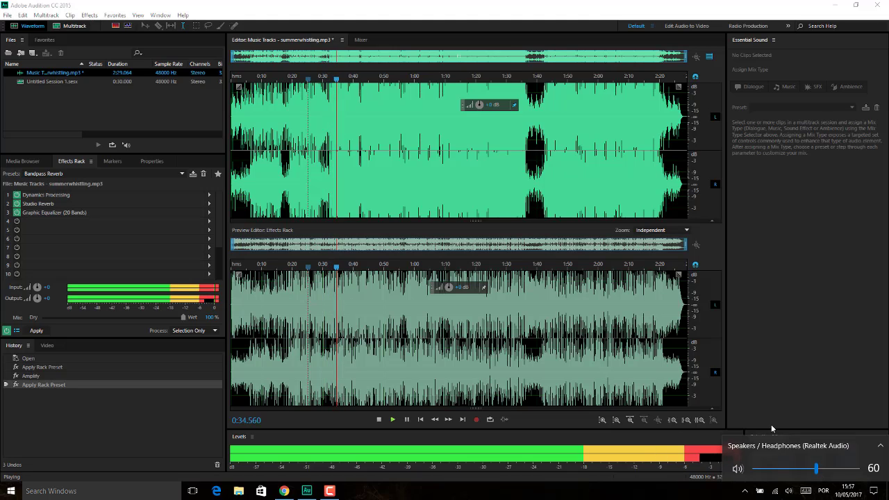
left_click_drag(813, 472, 769, 476)
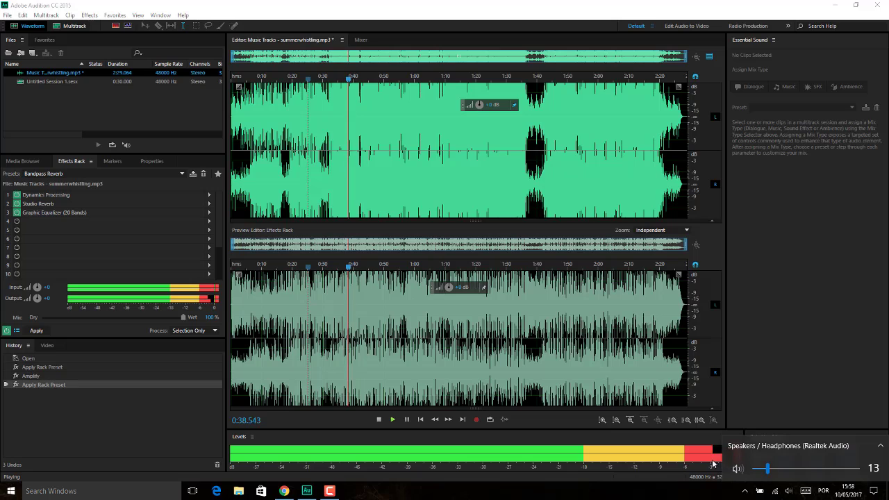
left_click_drag(767, 470, 797, 470)
left_click(782, 350)
key("space")
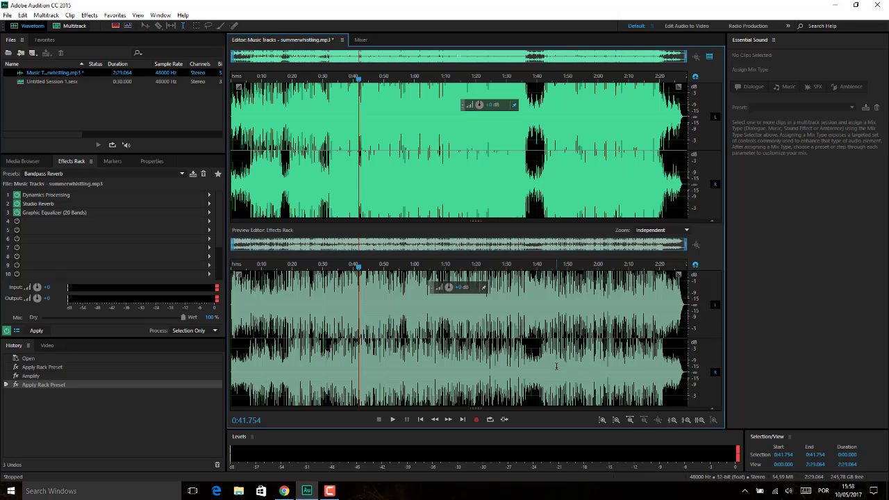
Undo the Bandpass Reverb preset and load the Boxing Announcer preset in the Effects Rack.
key("ctrl+z")
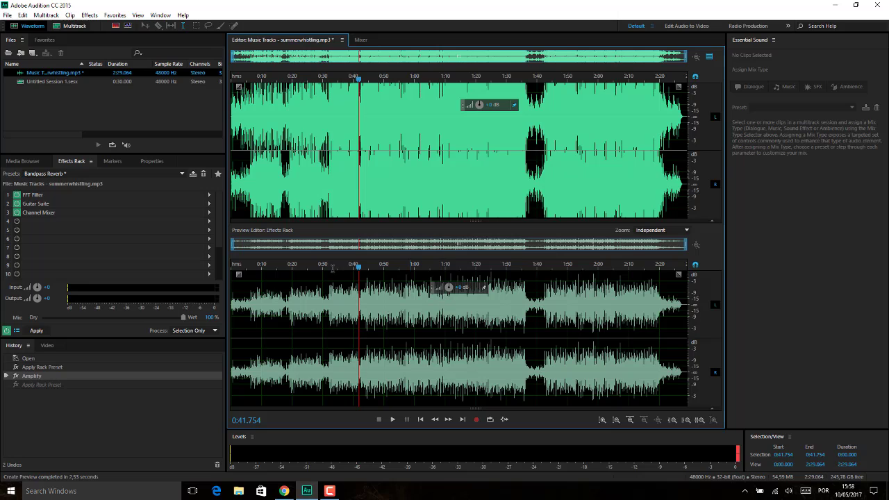
left_click(182, 174)
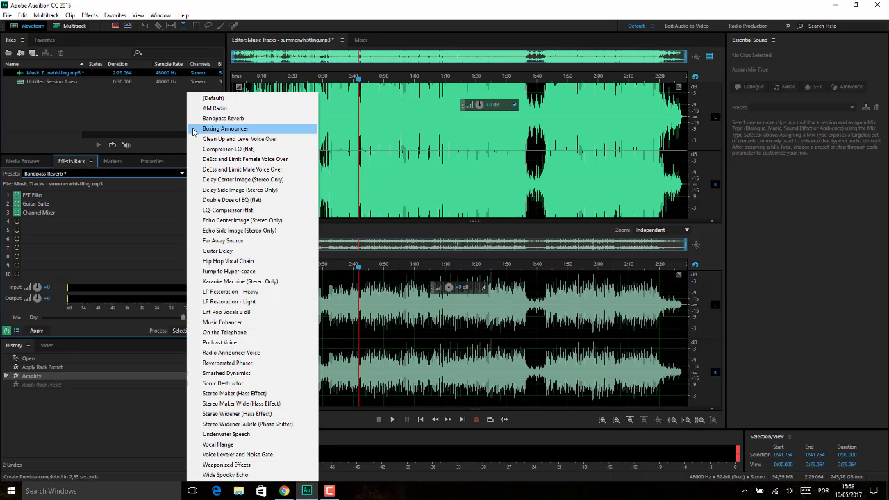
left_click(238, 131)
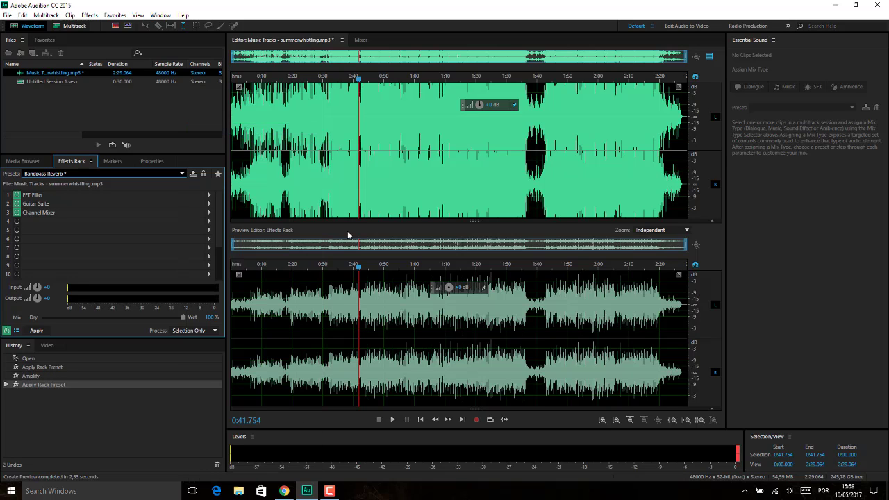
left_click(532, 275)
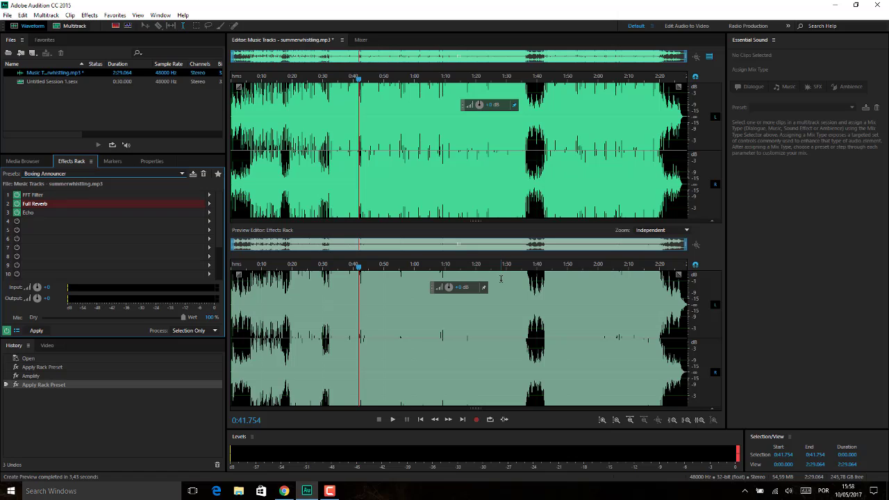
Play the track with the Boxing Announcer preset from about 0:42 to 0:57, pausing once at about 0:49.
key("space")
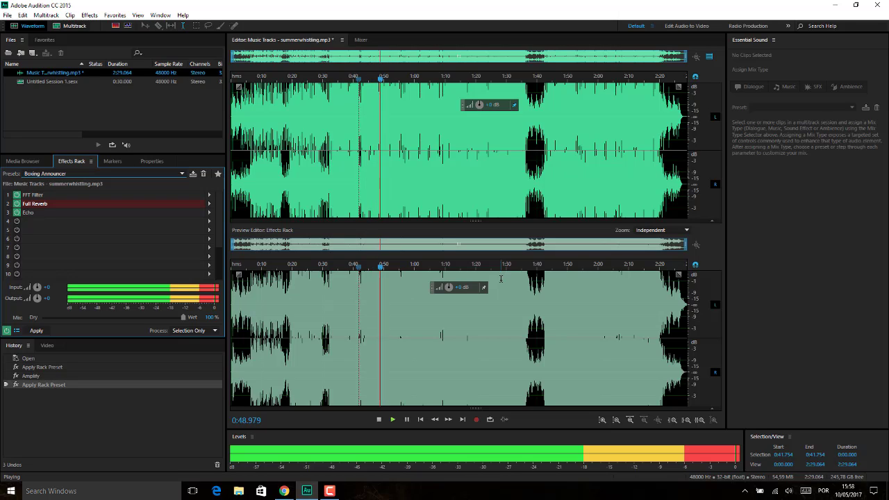
key("space")
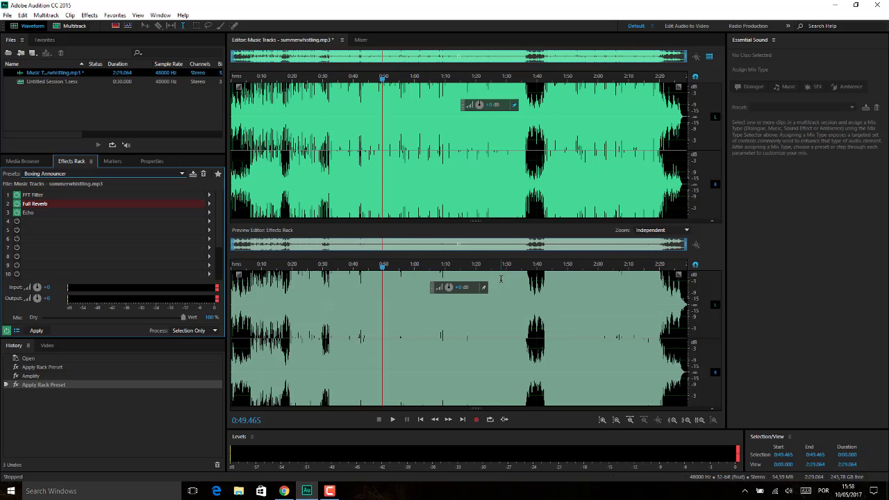
key("space")
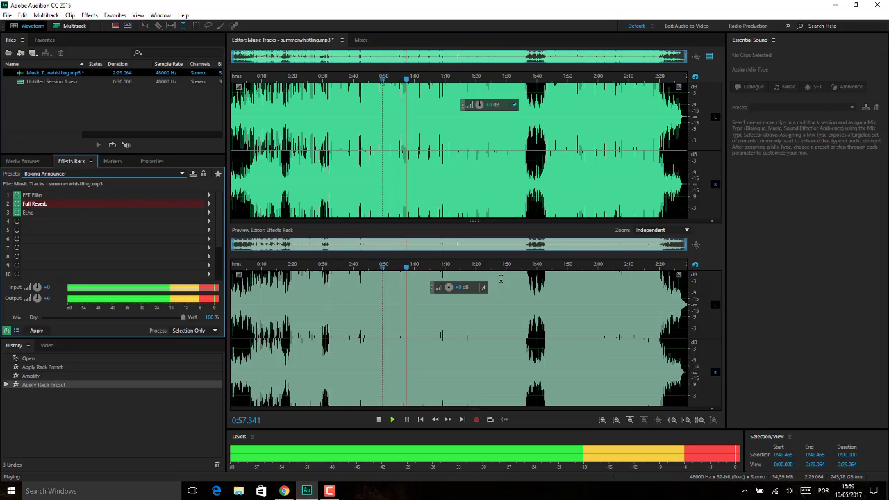
key("space")
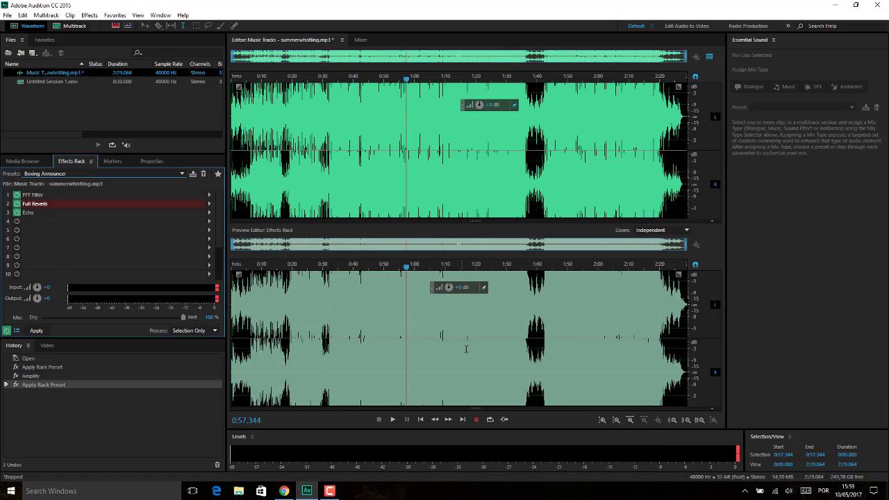
Undo the Boxing Announcer preset and play the track briefly from about 0:57 and again from about 0:42.
key("ctrl+z")
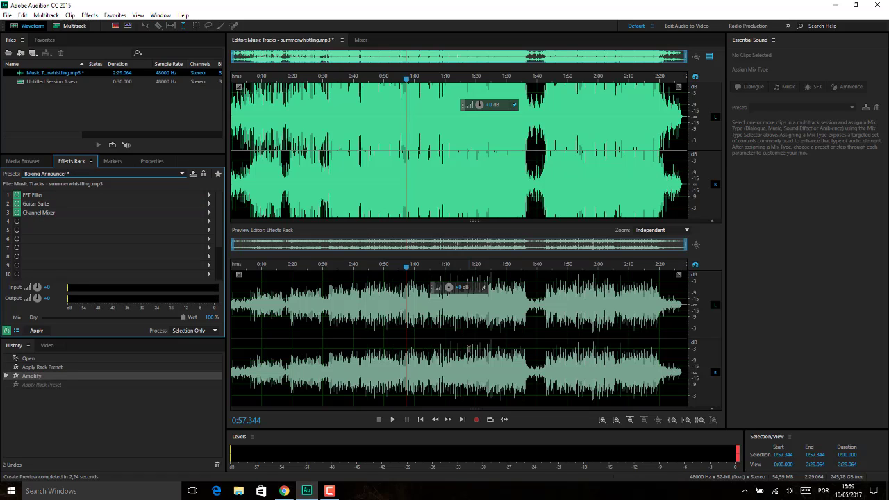
key("space")
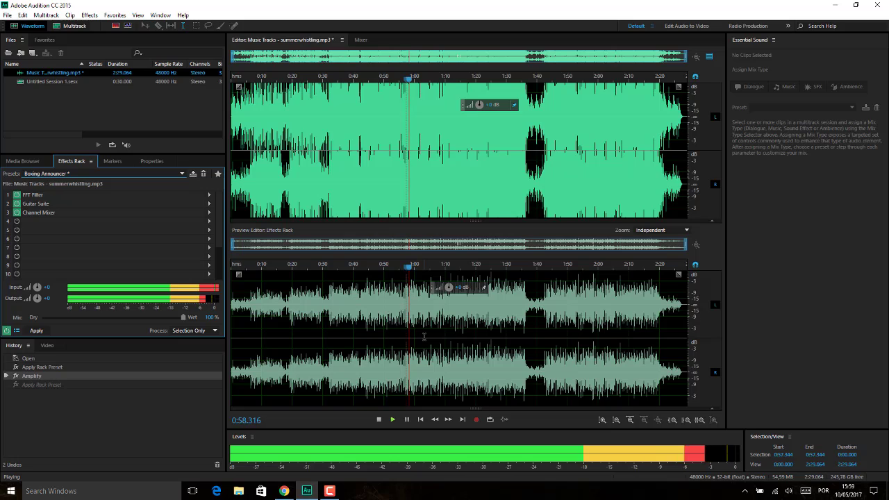
left_click(359, 179)
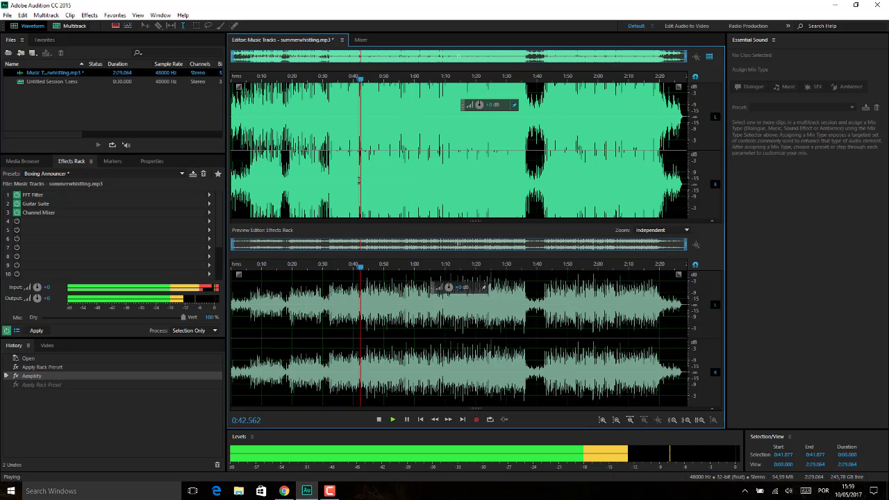
key("space")
Undo the amplification and the first rack preset, then clear the selection and play the original track's first two seconds.
key("ctrl+z")
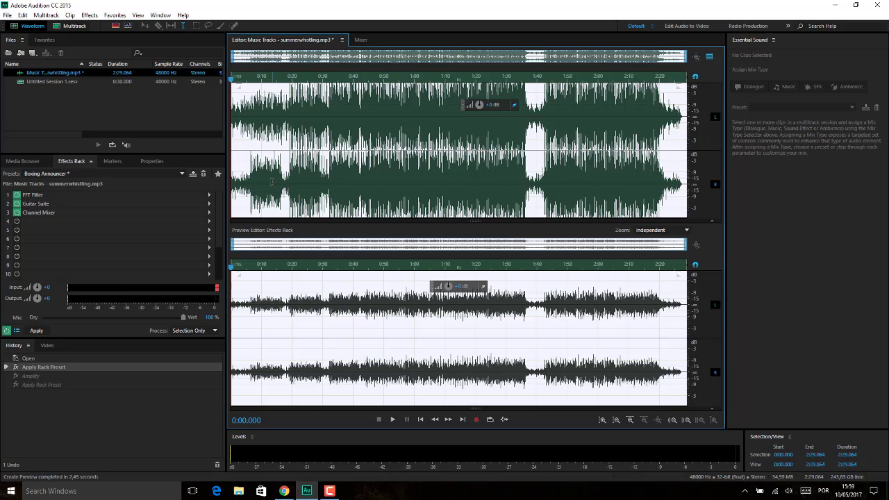
key("ctrl+z")
key("space")
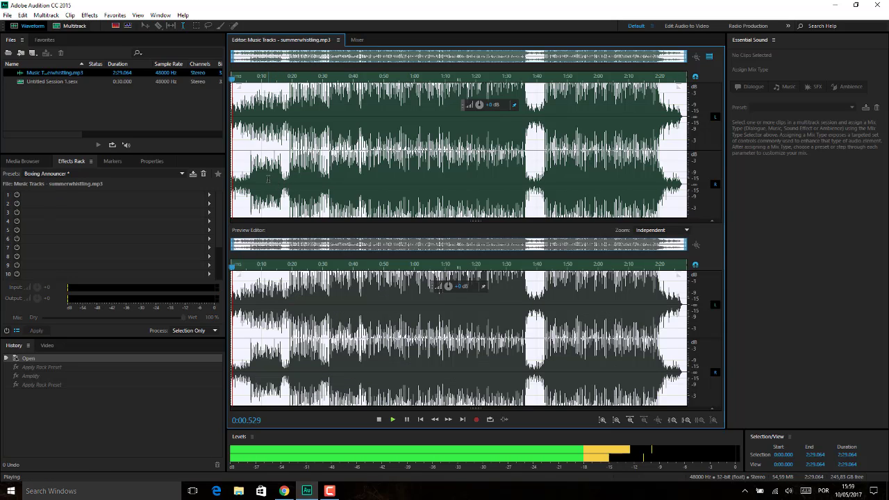
key("ctrl+shift+a")
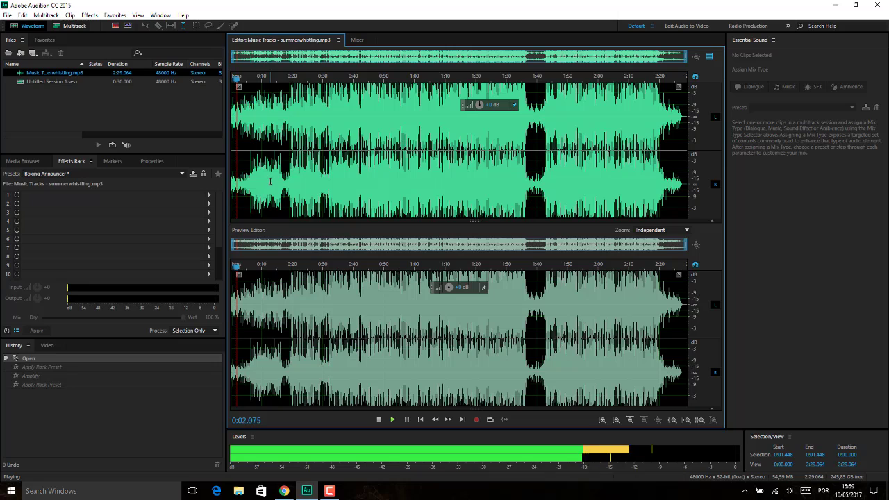
key("space")
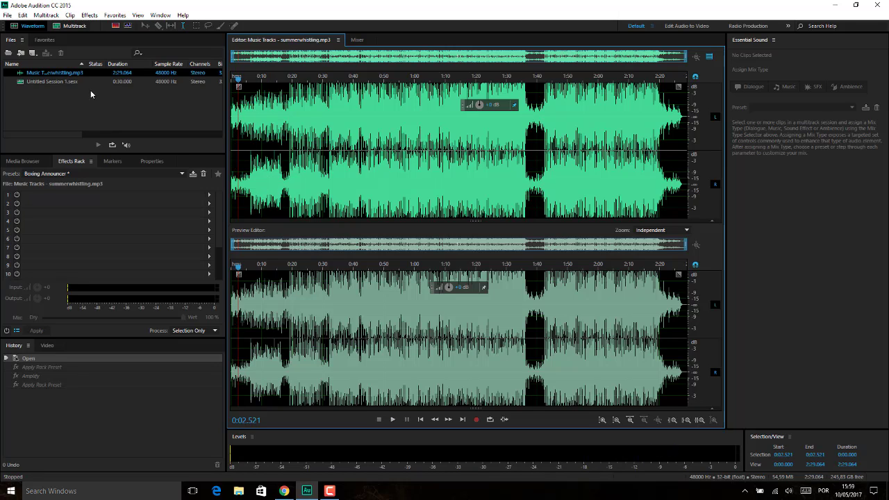
Load the Clean Up and Level Voice Over rack preset and acknowledge the real-time playback alert.
left_click(183, 174)
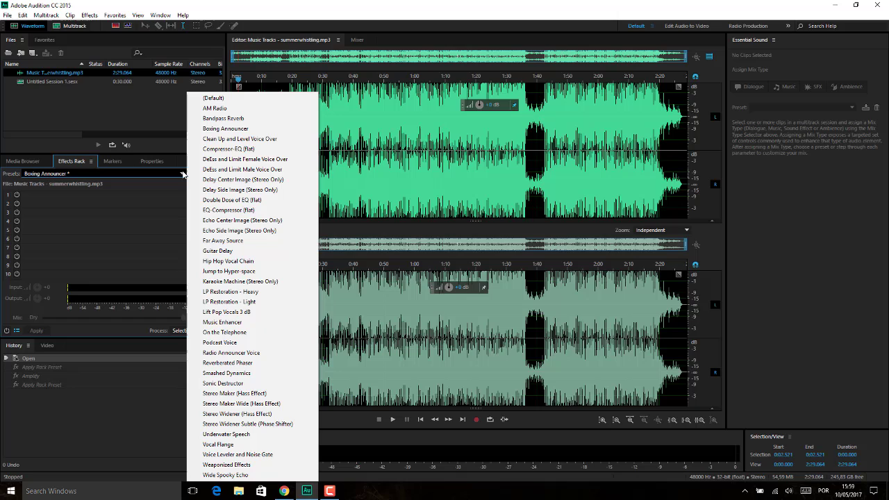
left_click(247, 140)
left_click(422, 259)
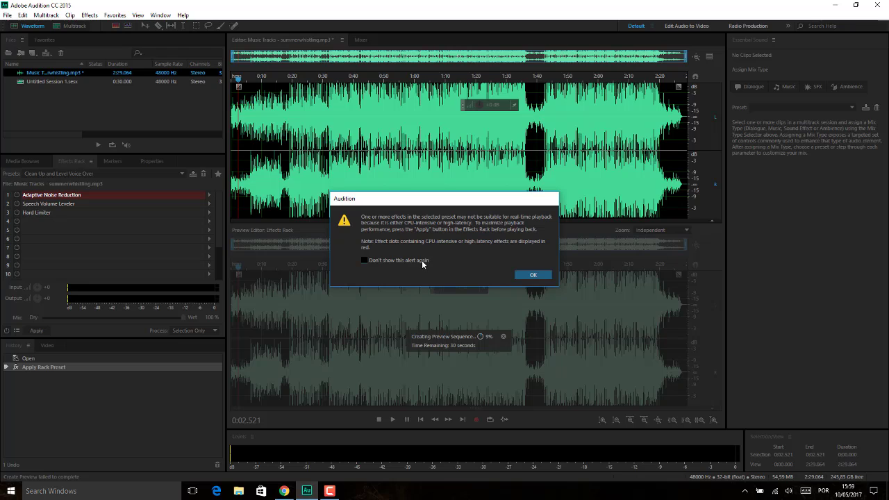
left_click(540, 274)
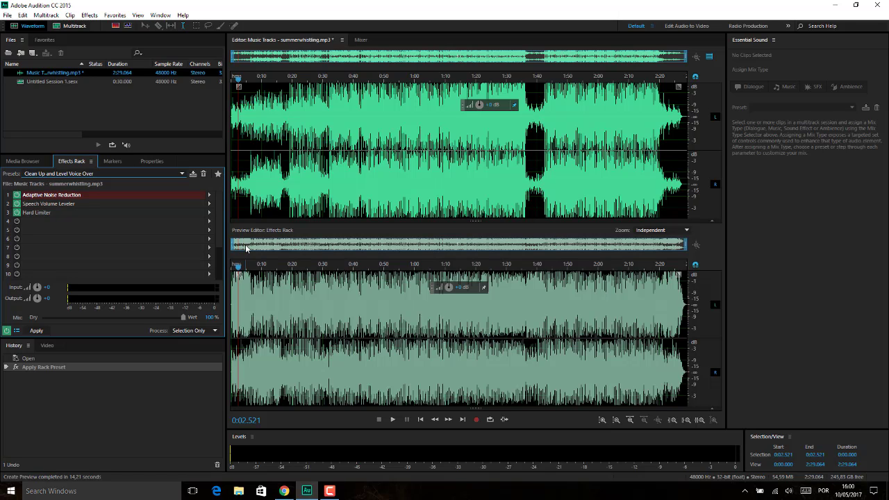
Play the track with the Clean Up and Level Voice Over preset from about 0:02 to 0:22 in three passes.
key("space")
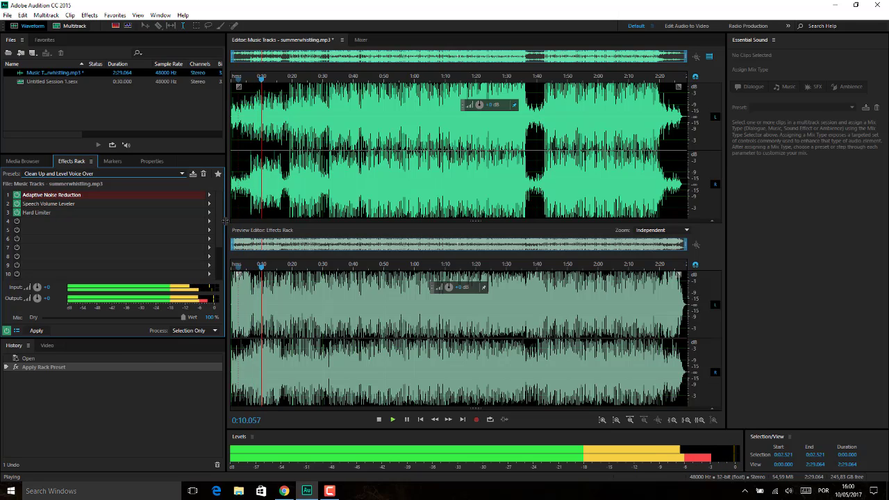
key("space")
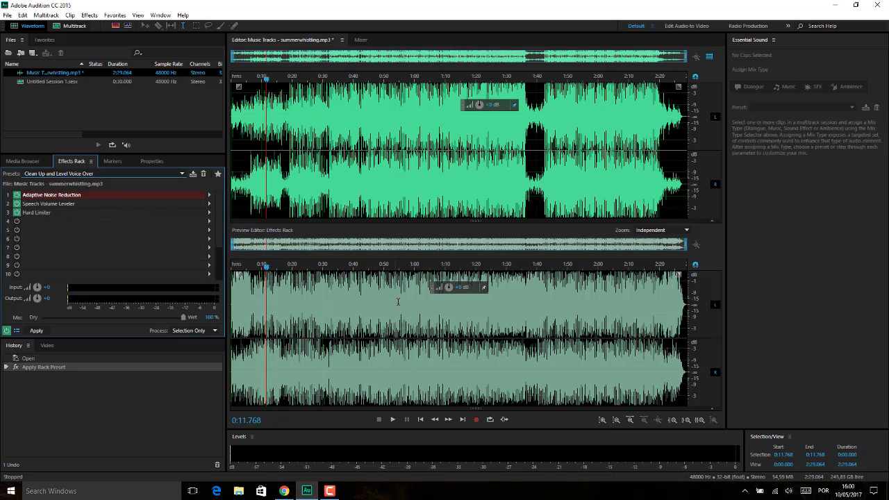
key("space")
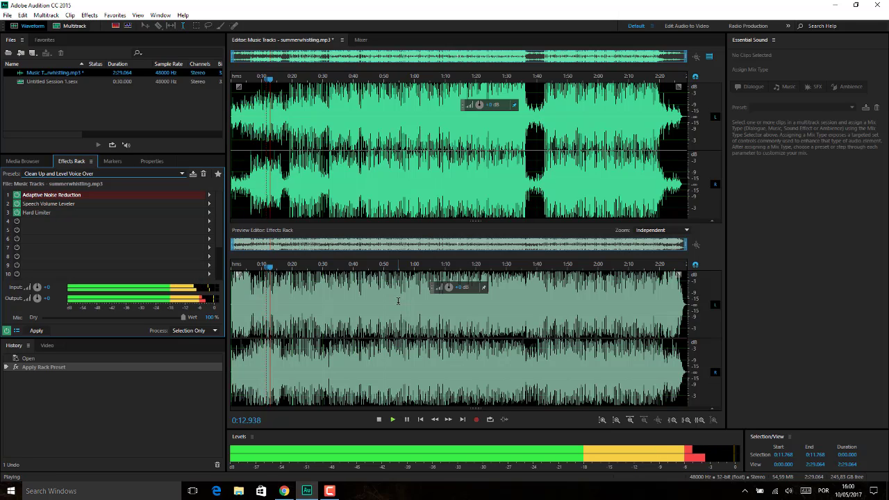
key("space")
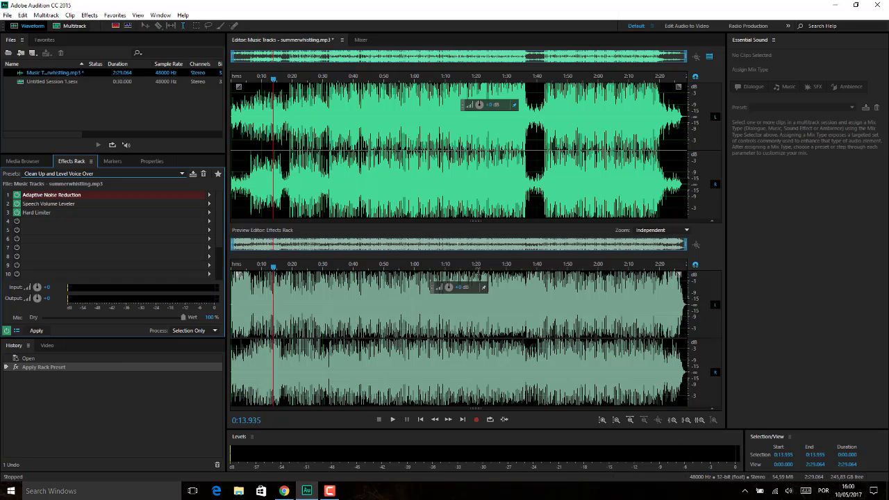
key("space")
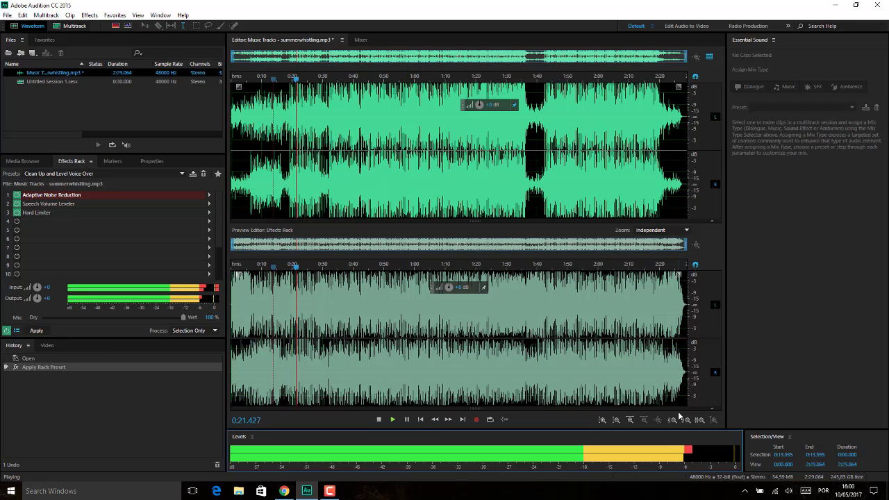
key("space")
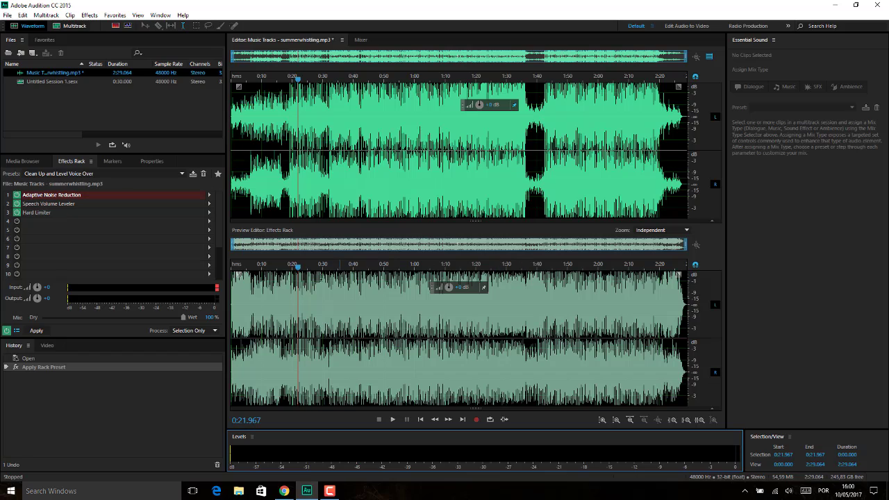
Select the three voice-over effects in the rack, remove them, and undo the removal.
left_click(41, 209)
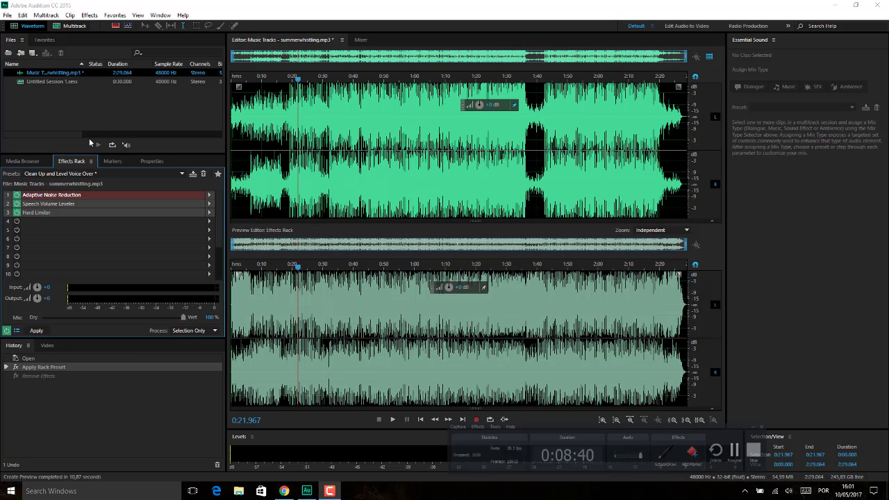
Undo the Clean Up and Level Voice Over rack preset and play the original track from about 0:17 to 0:23.
left_click(139, 221)
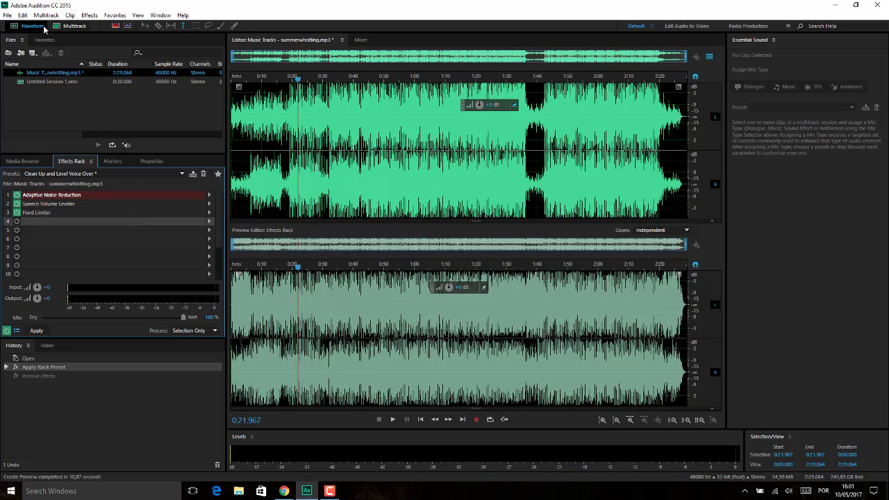
key("ctrl+z")
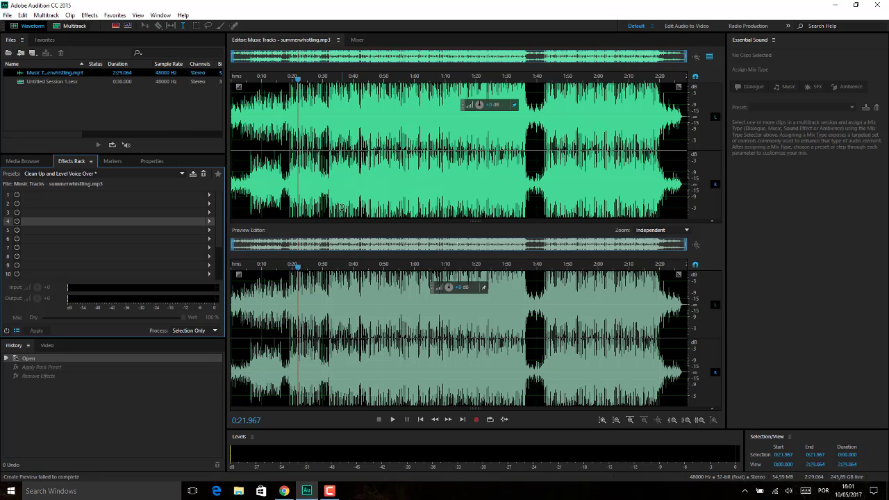
left_click(283, 215)
key("space")
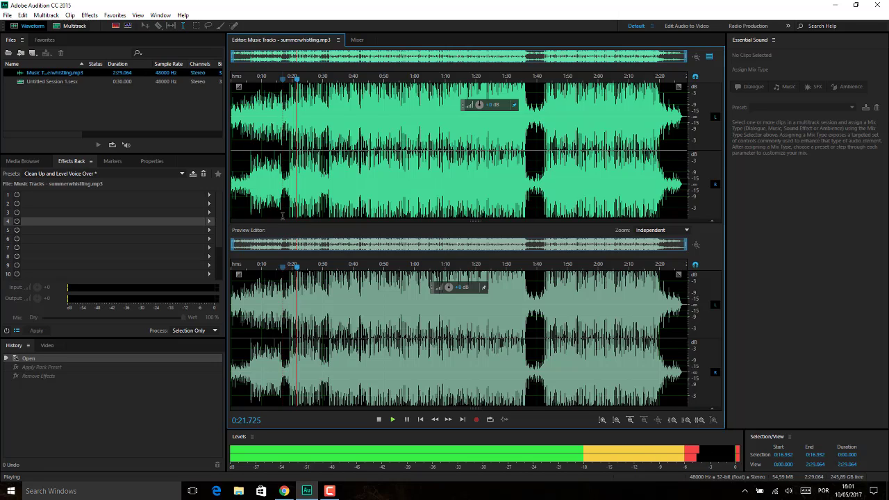
key("space")
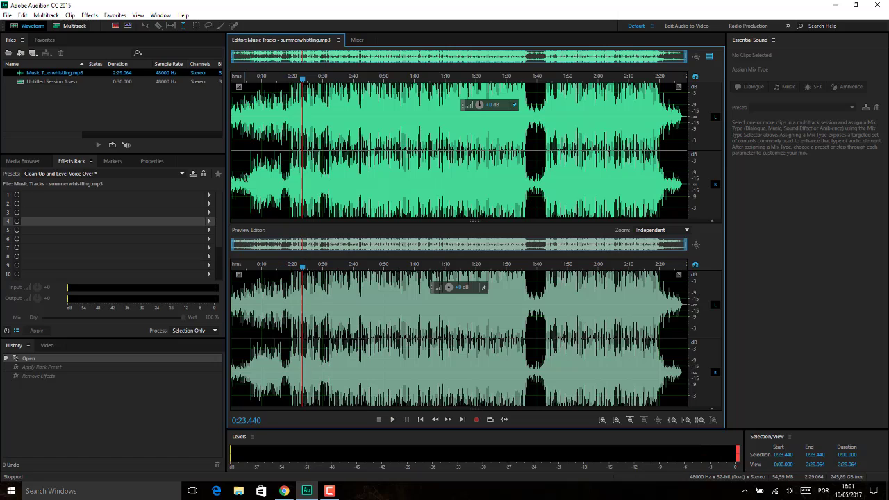
Close the open files, reopen summerwhistling.mp3 by itself, and place the playhead at several points within its first 21 seconds.
left_click(76, 119)
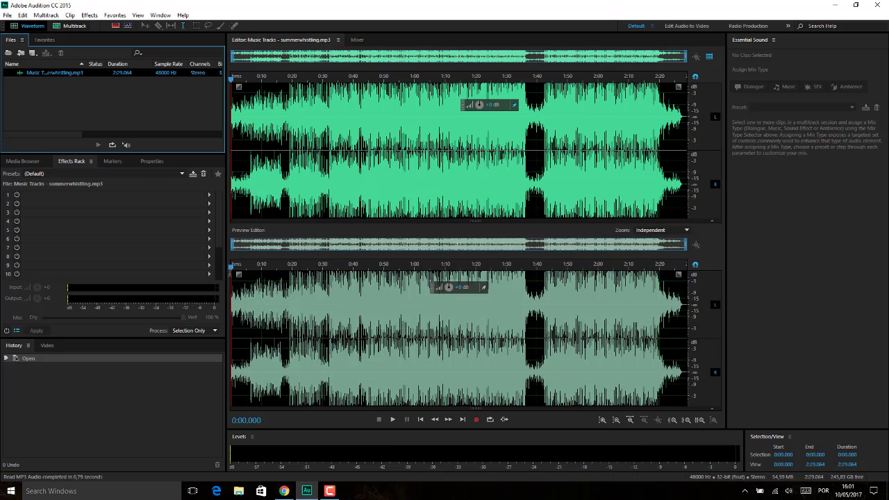
left_click_drag(237, 270, 261, 270)
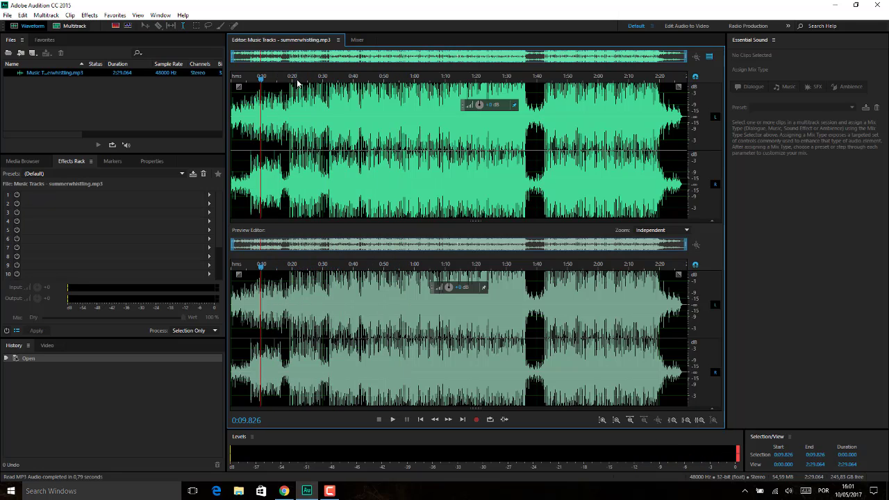
left_click(278, 346)
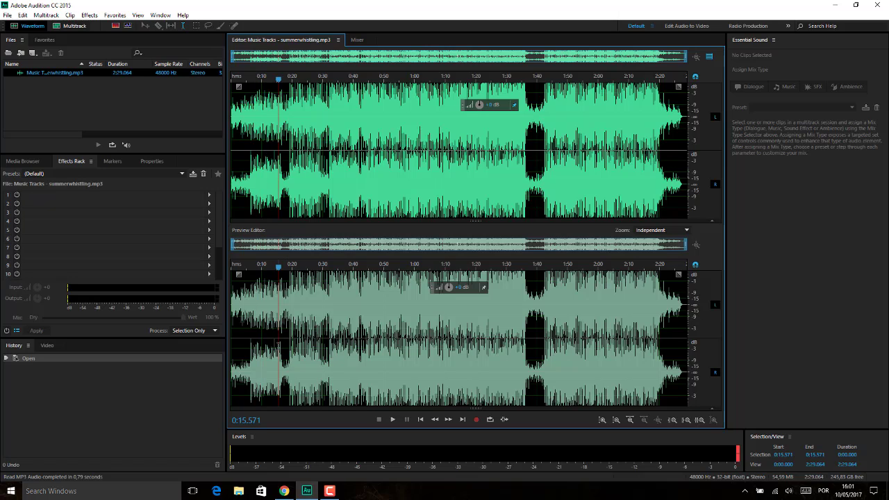
left_click(296, 175)
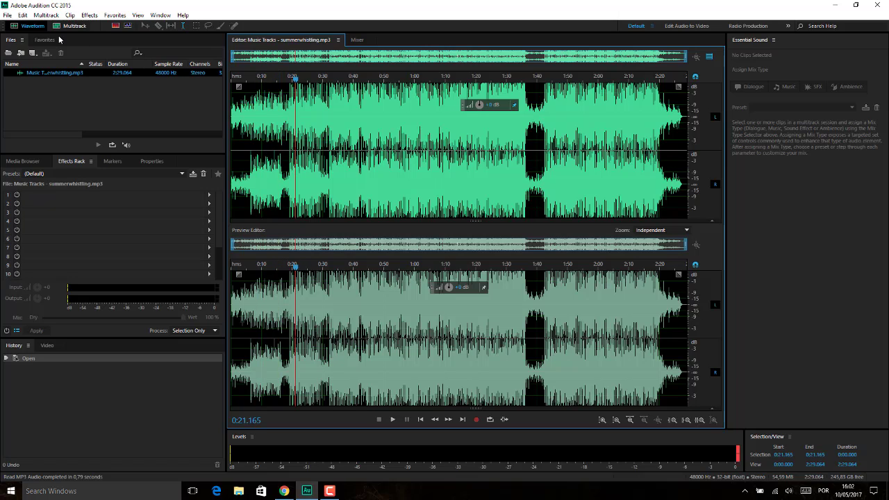
left_click(252, 132)
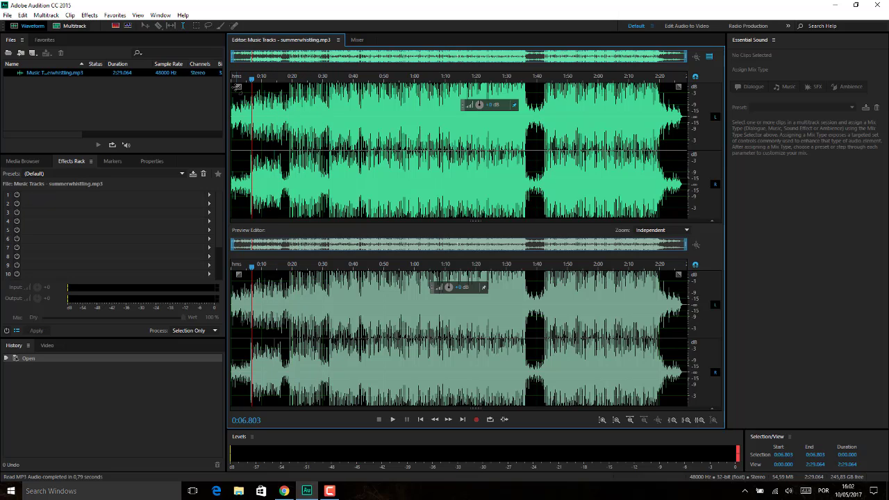
Lower the volume of the whole track slightly and play it from the start to about 0:11.
left_click_drag(239, 87, 224, 137)
left_click_drag(486, 109, 488, 108)
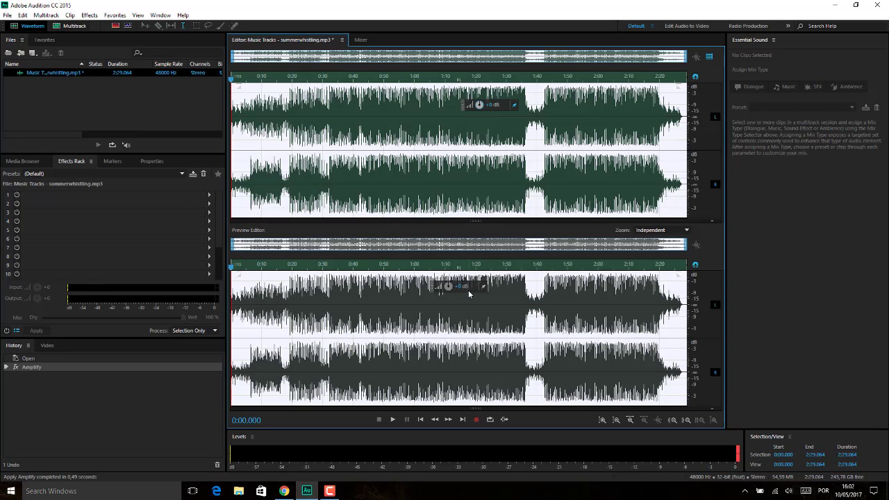
key("space")
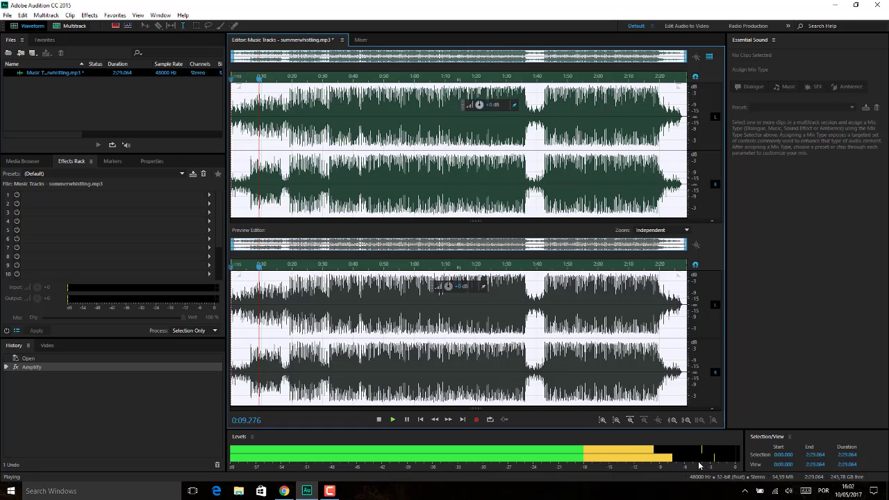
key("space")
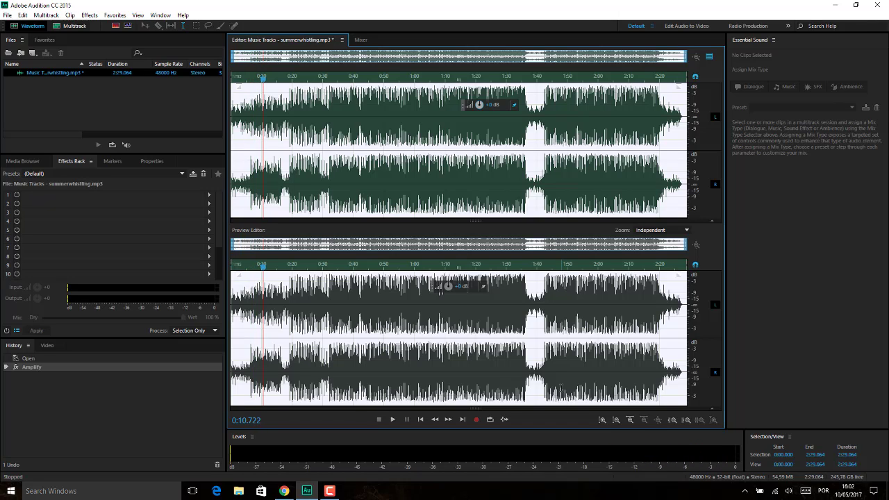